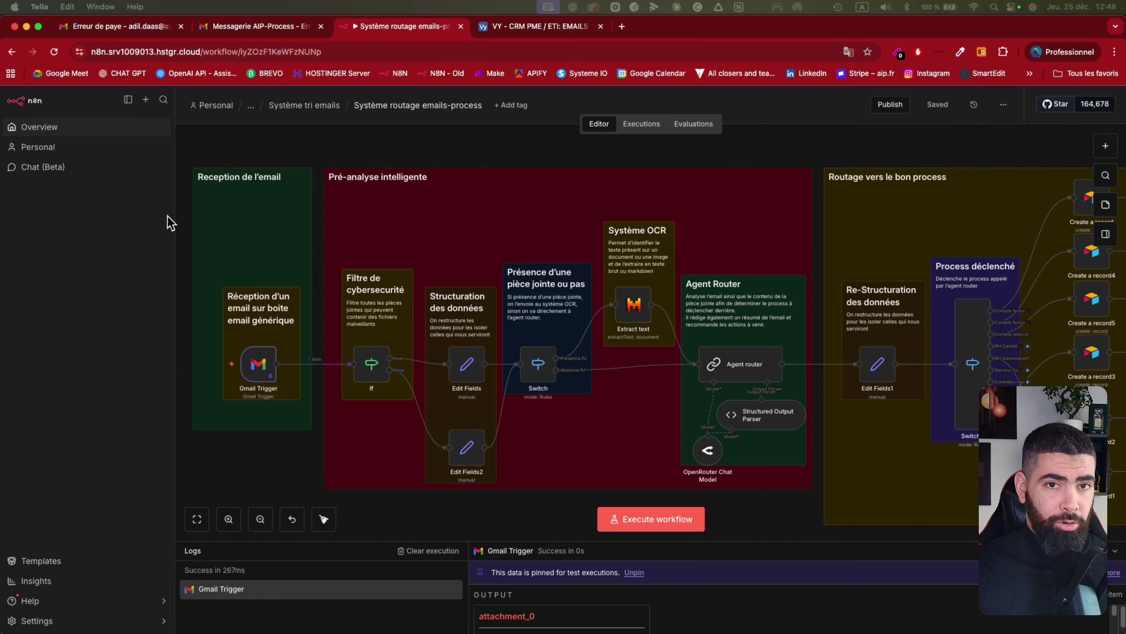
- Review the workflow's email reception and Pré-analyse intelligente stages, from the Gmail Trigger through the OCR system to the Agent router
scroll(297, 382, "up", 5)
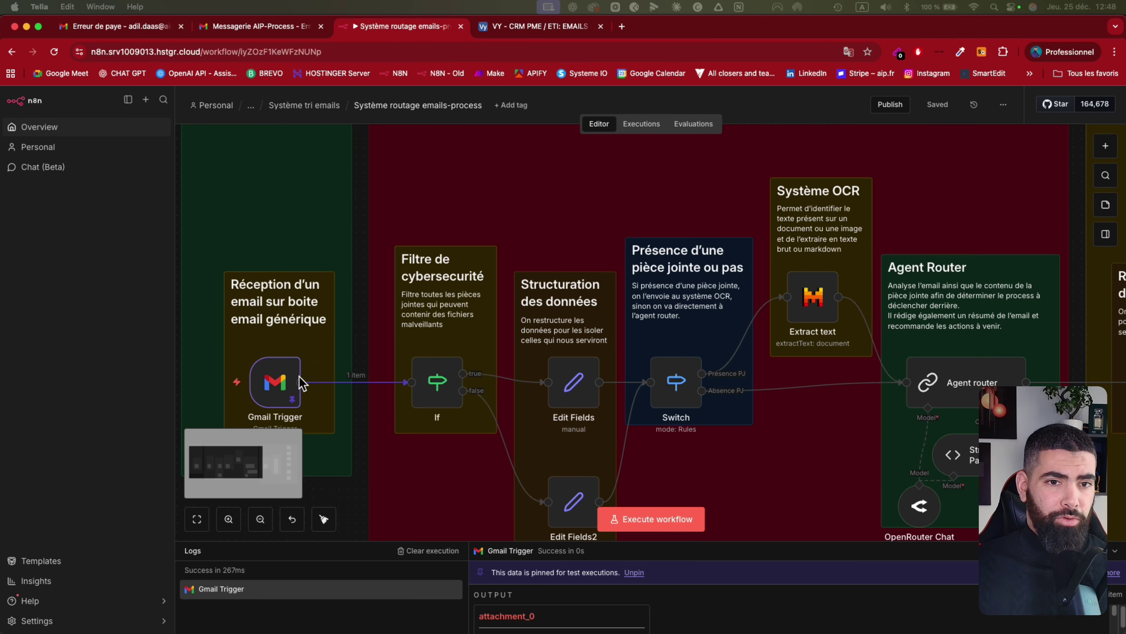
scroll(301, 383, "down", 2)
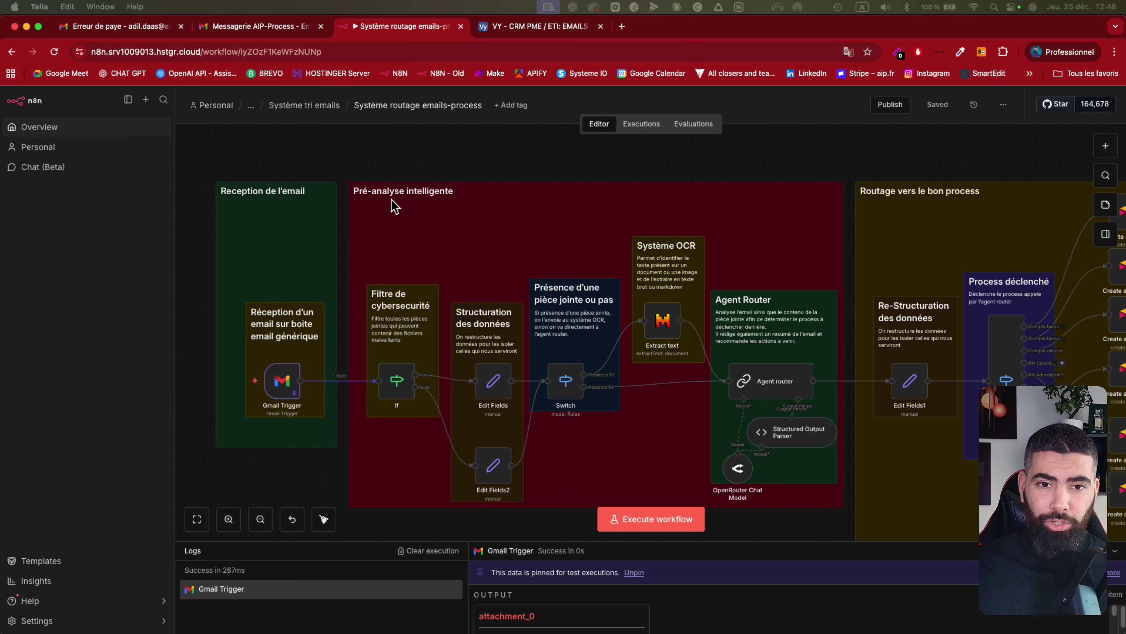
scroll(488, 293, "up", 2)
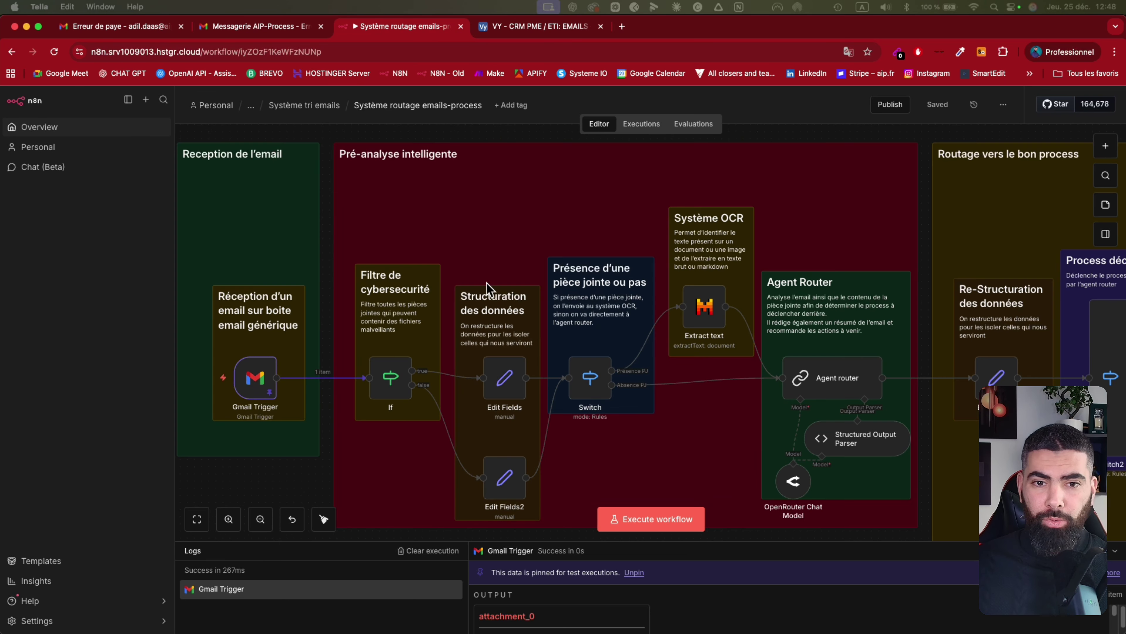
scroll(411, 358, "right", 3)
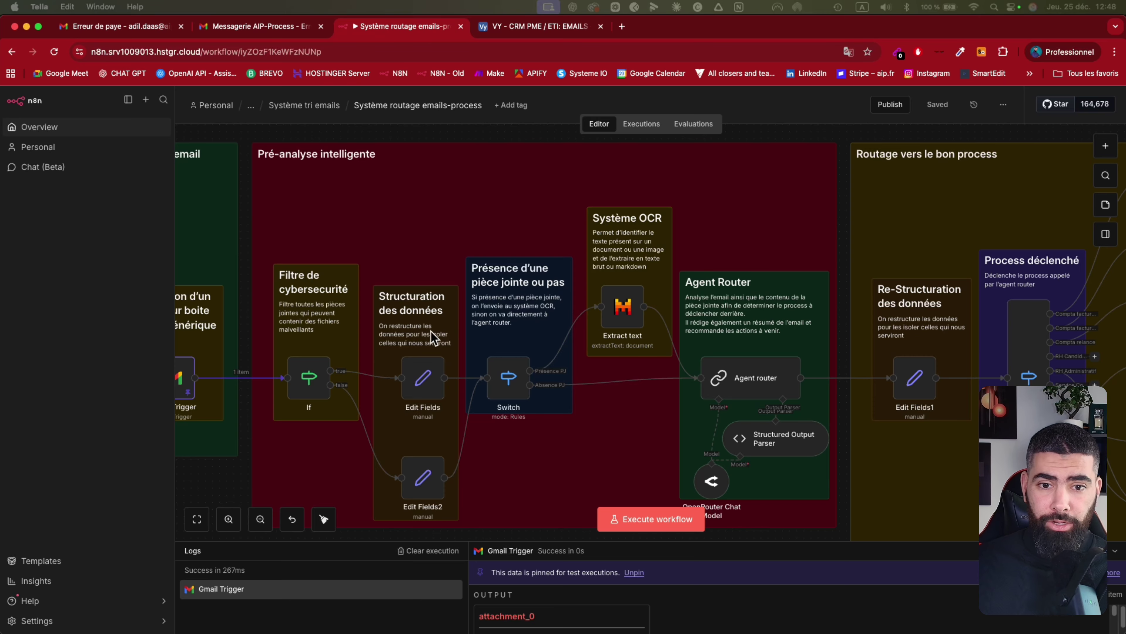
scroll(519, 338, "right", 3)
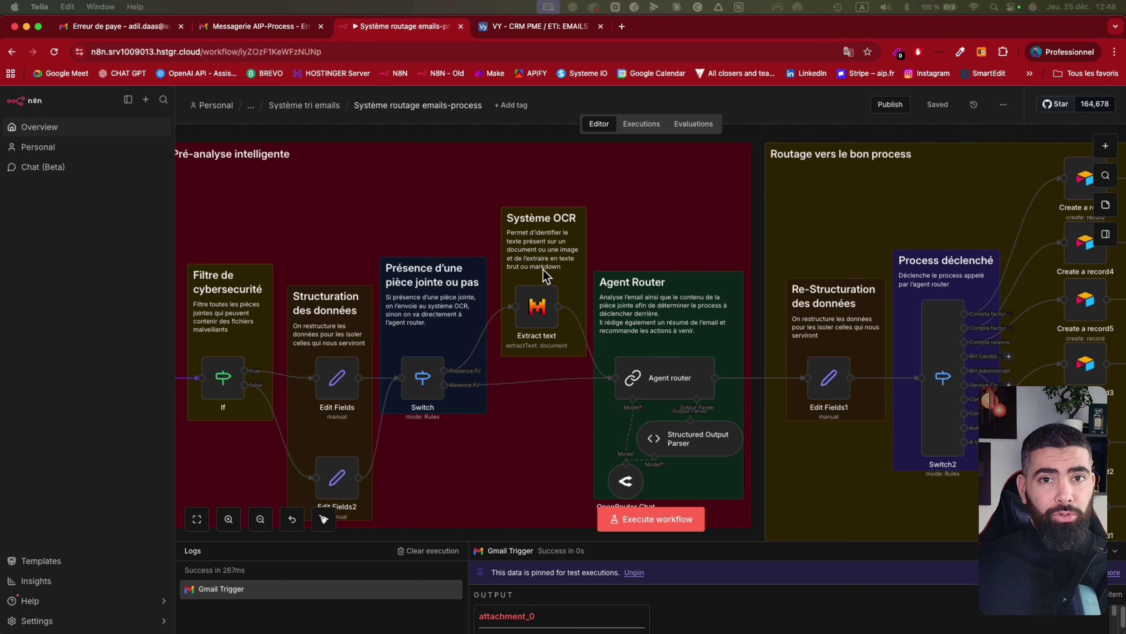
scroll(574, 318, "right", 3)
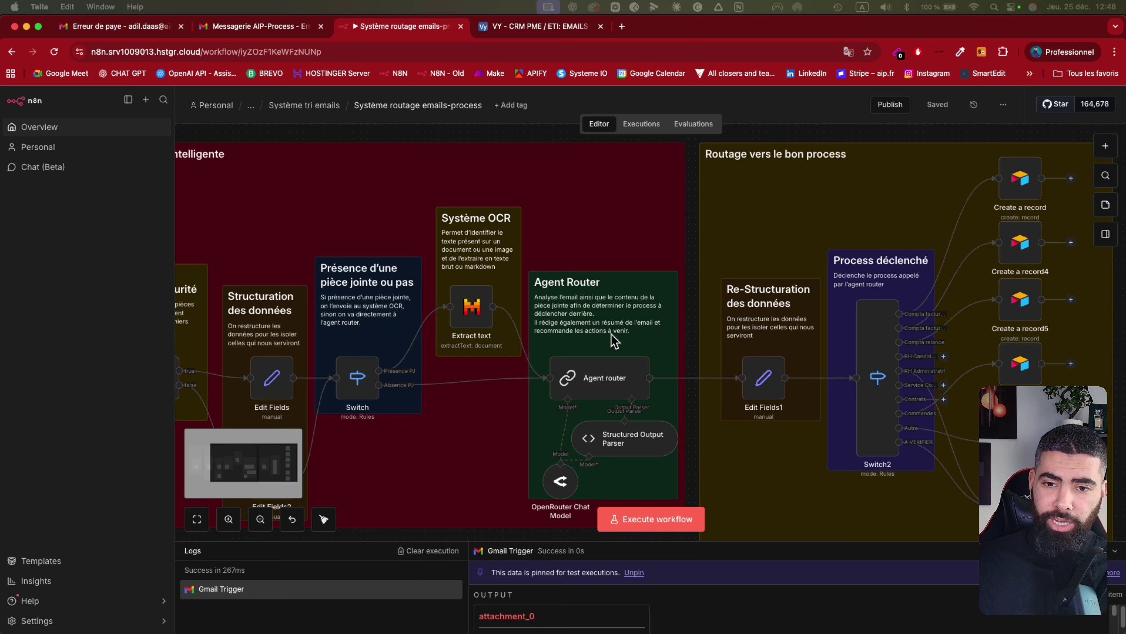
left_click(648, 391)
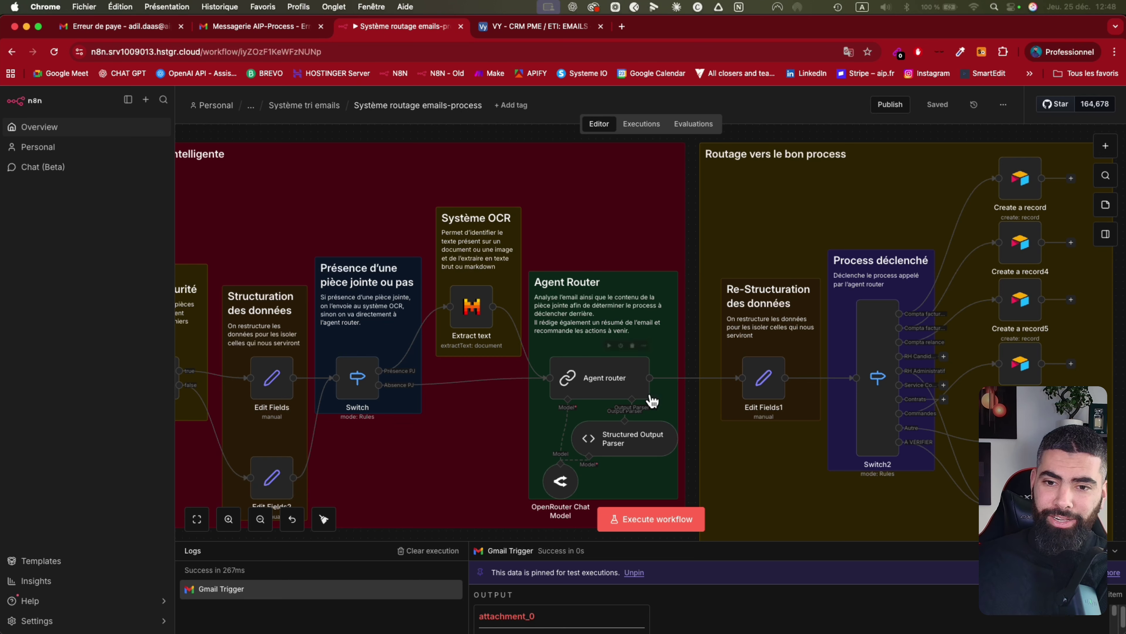
left_click(616, 386)
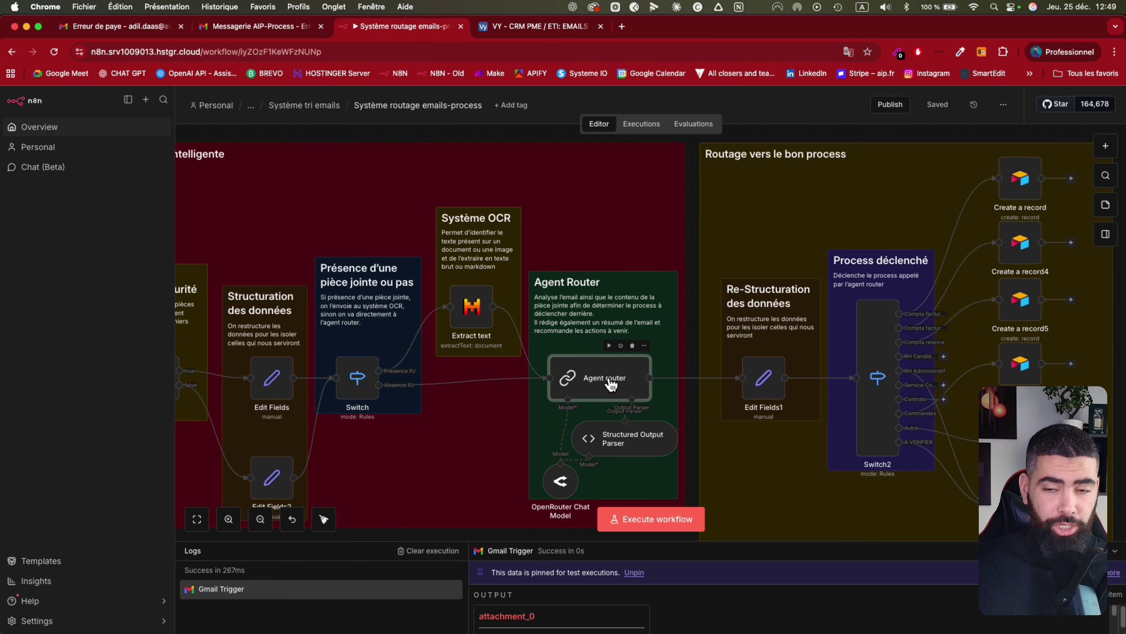
- Examine the Routage vers le bon process section, from Re-Structuration des données to the Airtable record nodes, and return to the workflow overview
scroll(711, 367, "right", 3)
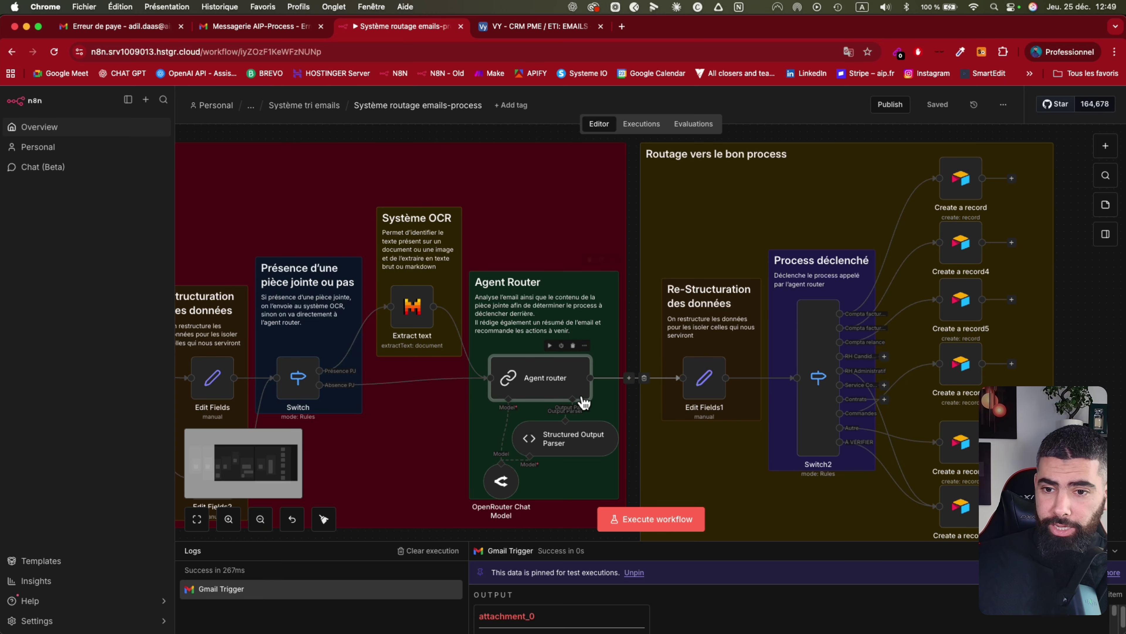
scroll(584, 401, "right", 3)
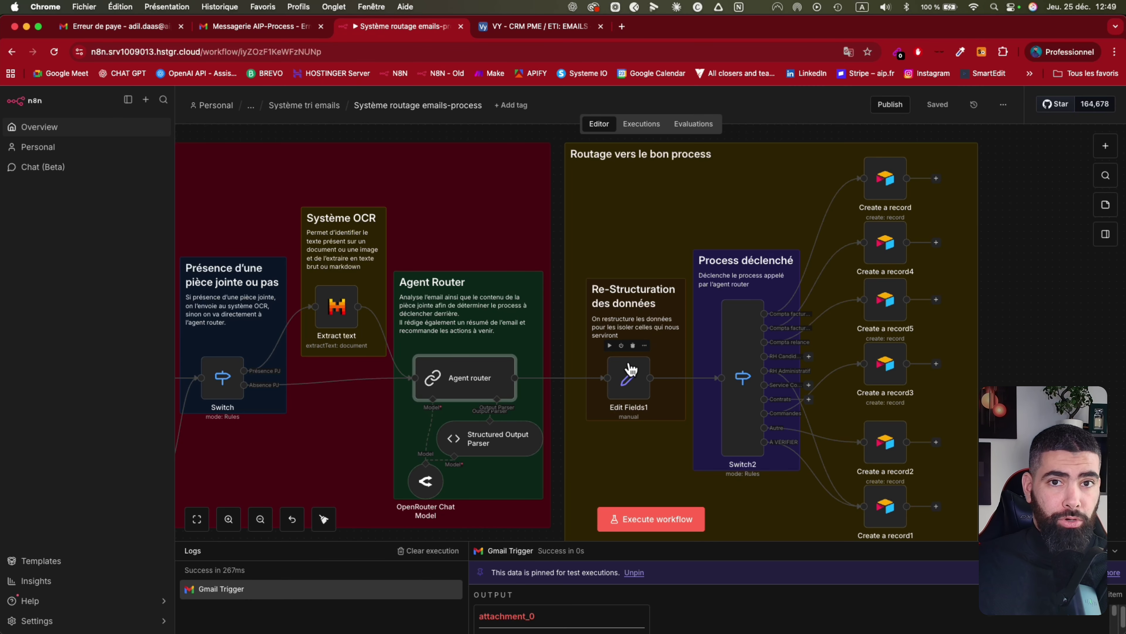
scroll(718, 310, "right", 4)
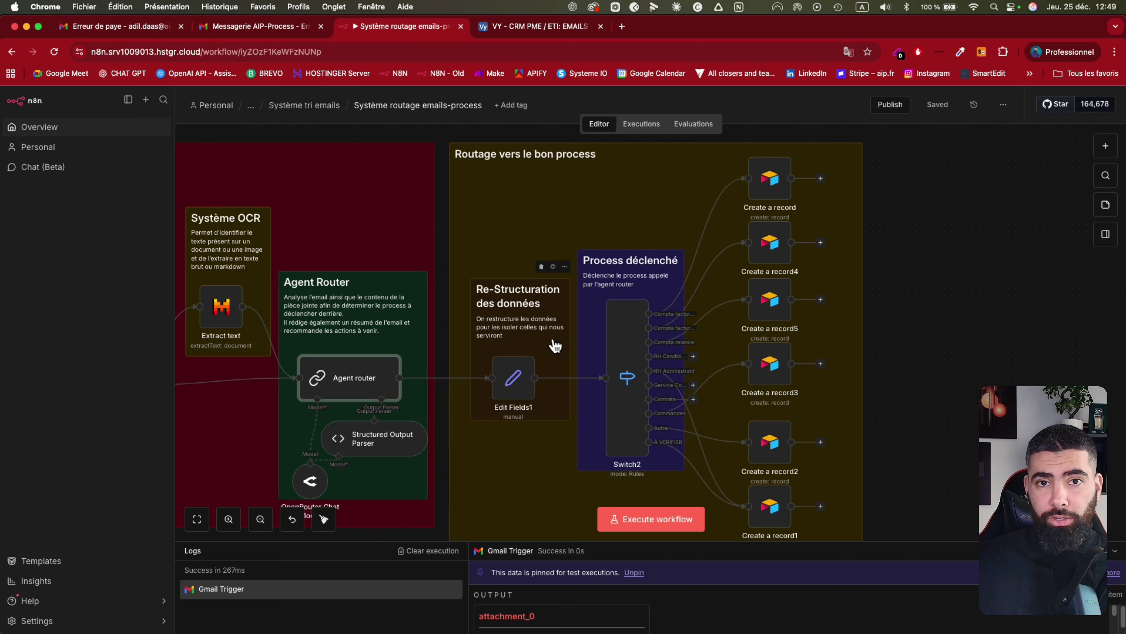
scroll(554, 337, "left", 4)
scroll(555, 337, "left", 12)
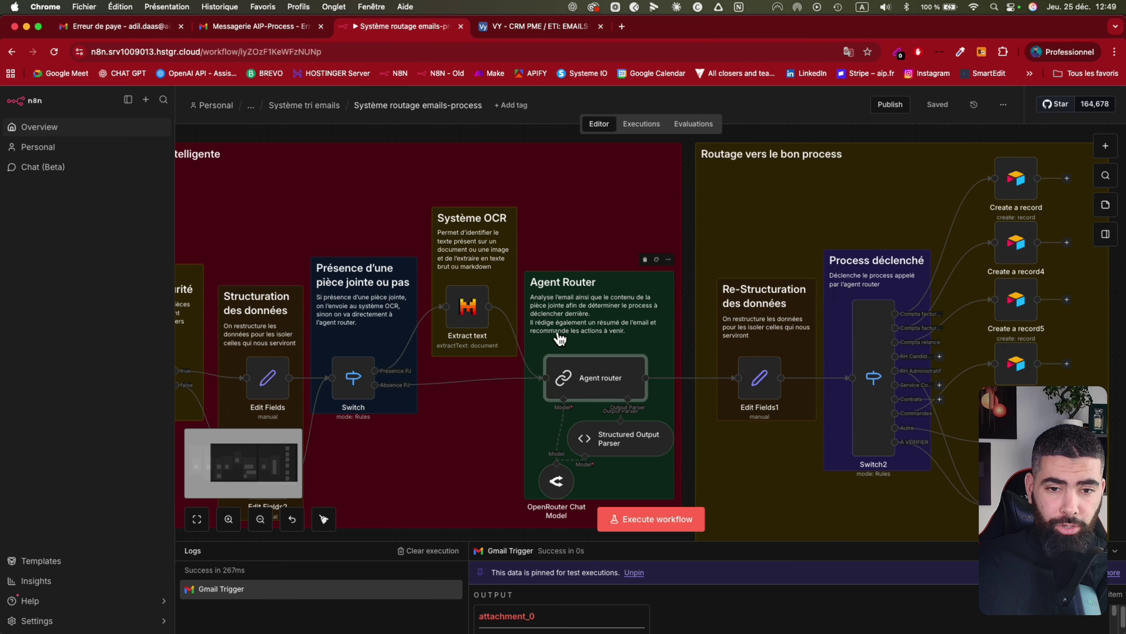
scroll(554, 350, "left", 5)
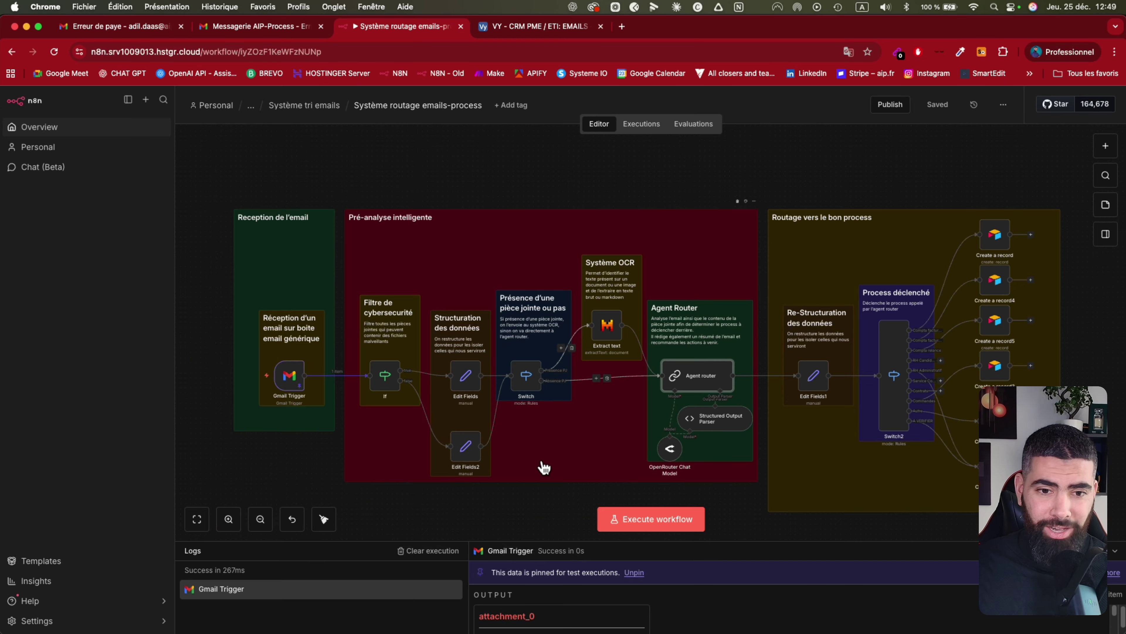
scroll(543, 463, "down", 2)
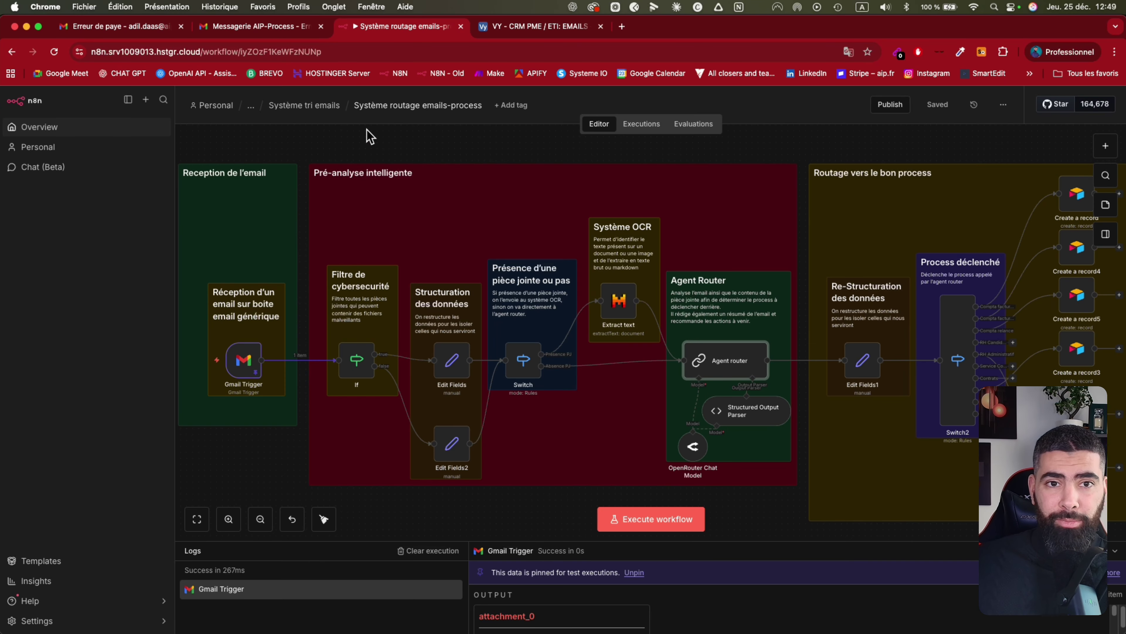
- Review the "Erreur de paye" email in Gmail, reading its subject and message and viewing the attached payslip image
left_click(289, 27)
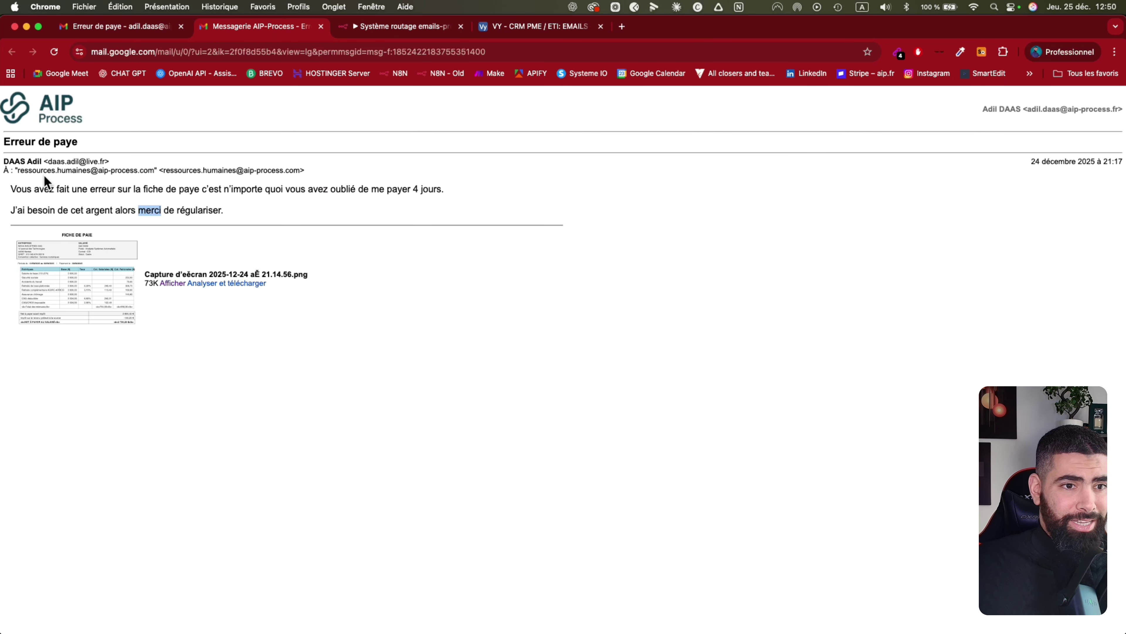
triple_click(29, 142)
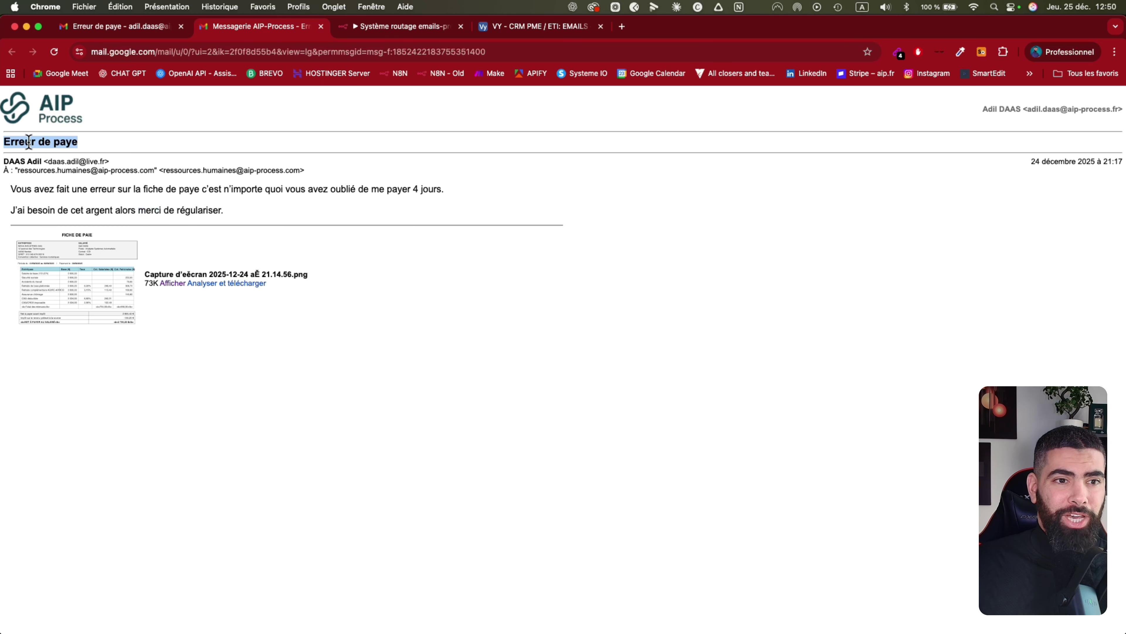
left_click(278, 192)
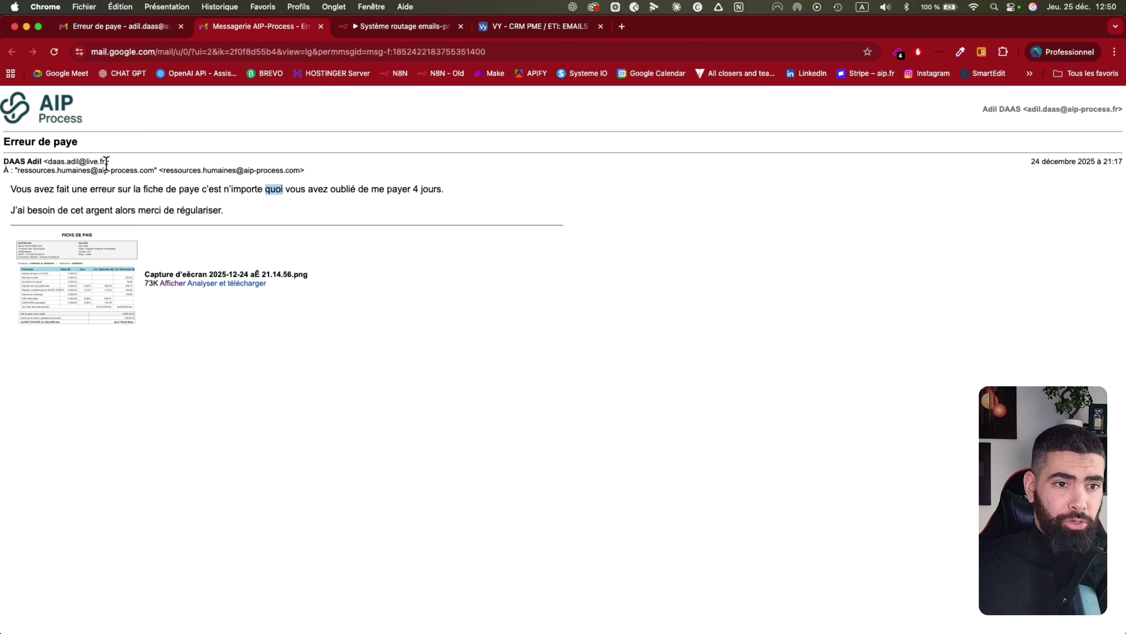
left_click(143, 188)
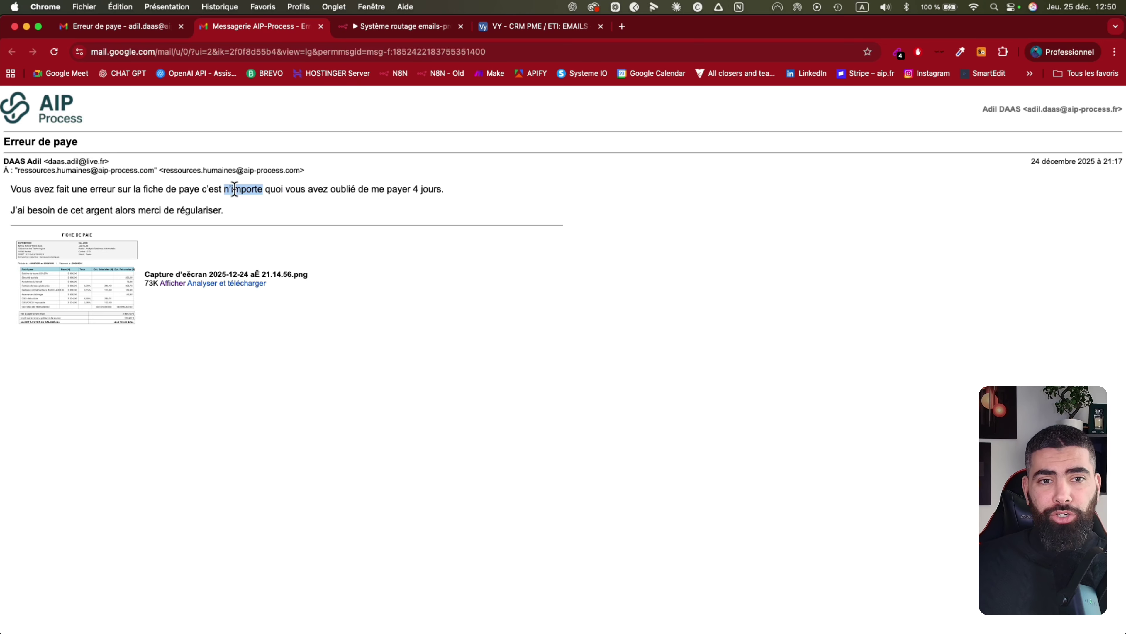
triple_click(234, 188)
double_click(177, 209)
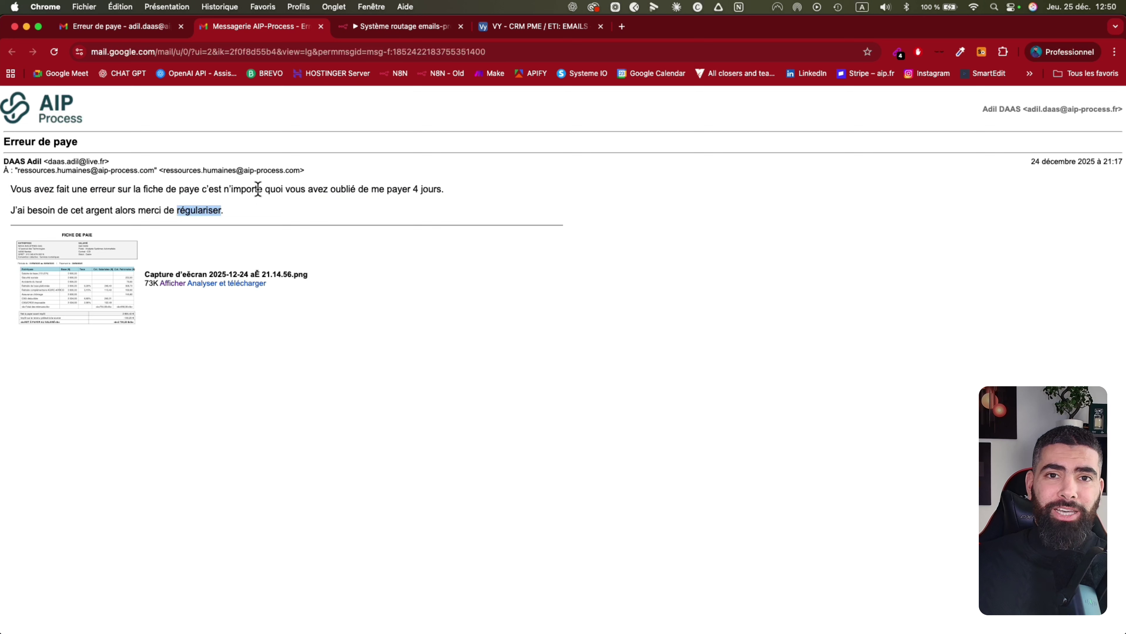
left_click(38, 187)
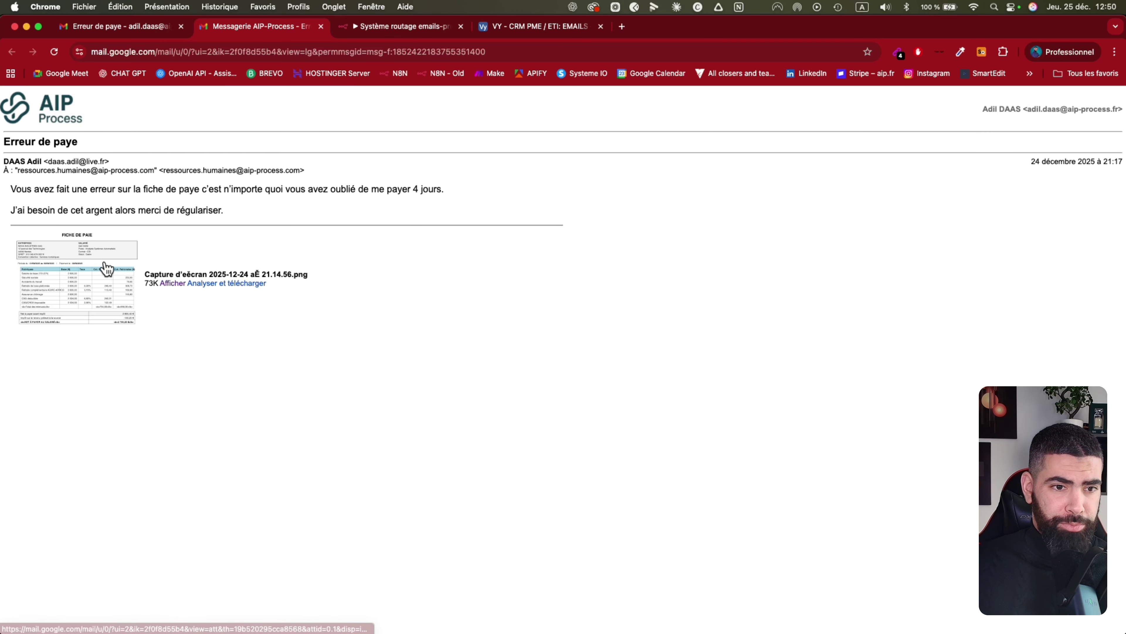
left_click(114, 285)
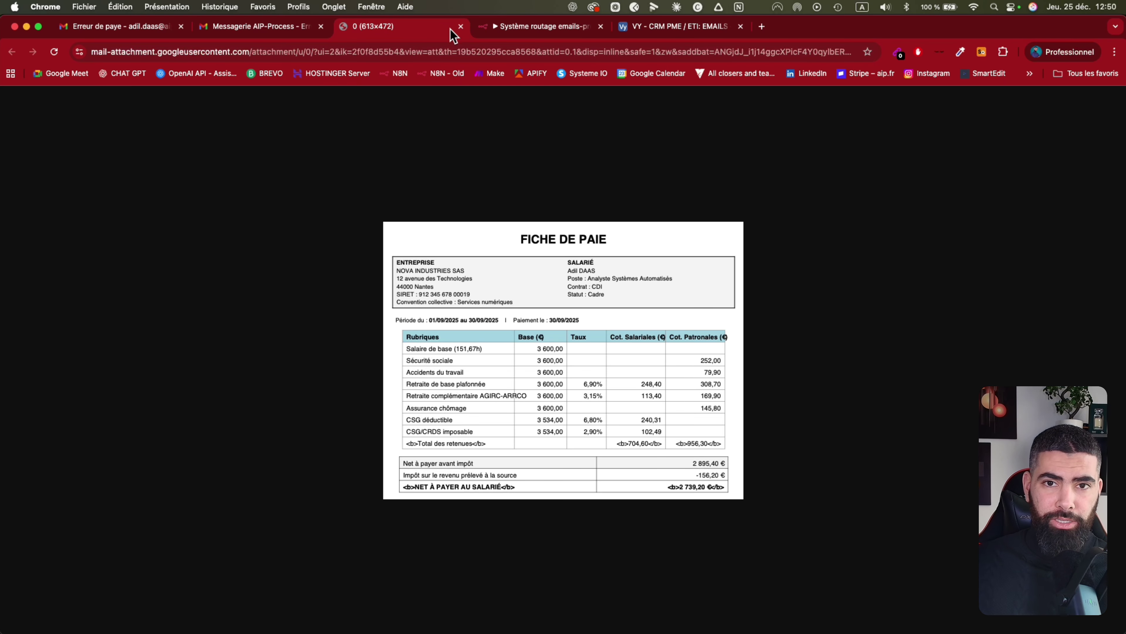
left_click(461, 26)
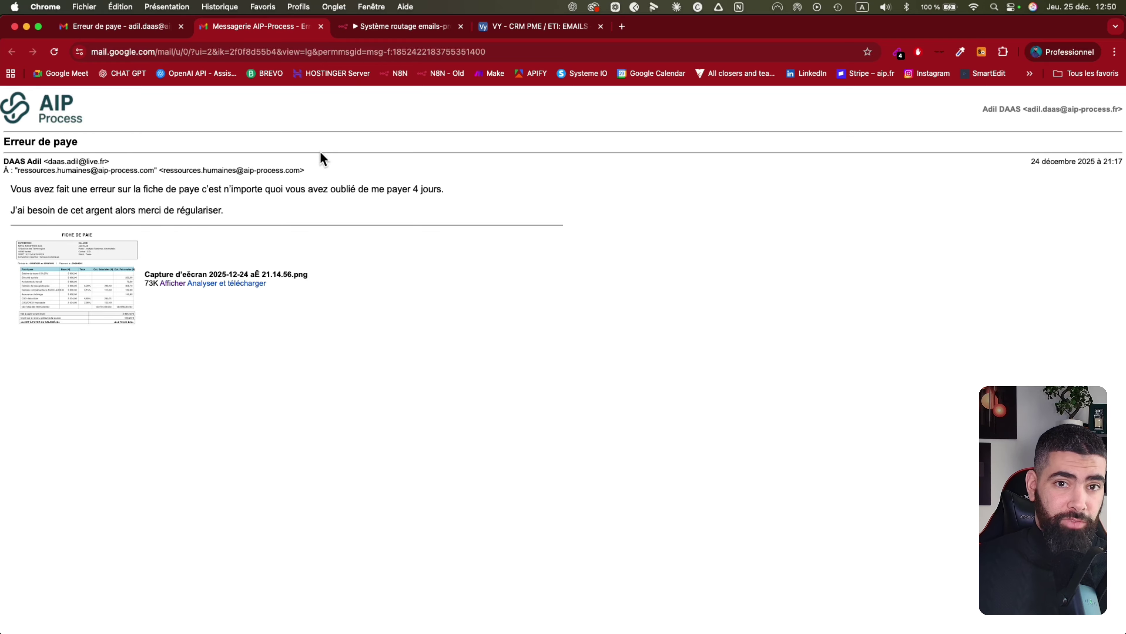
- Switch back to n8n and execute the Système routage emails-process workflow, following its run through the Agent router
left_click(380, 30)
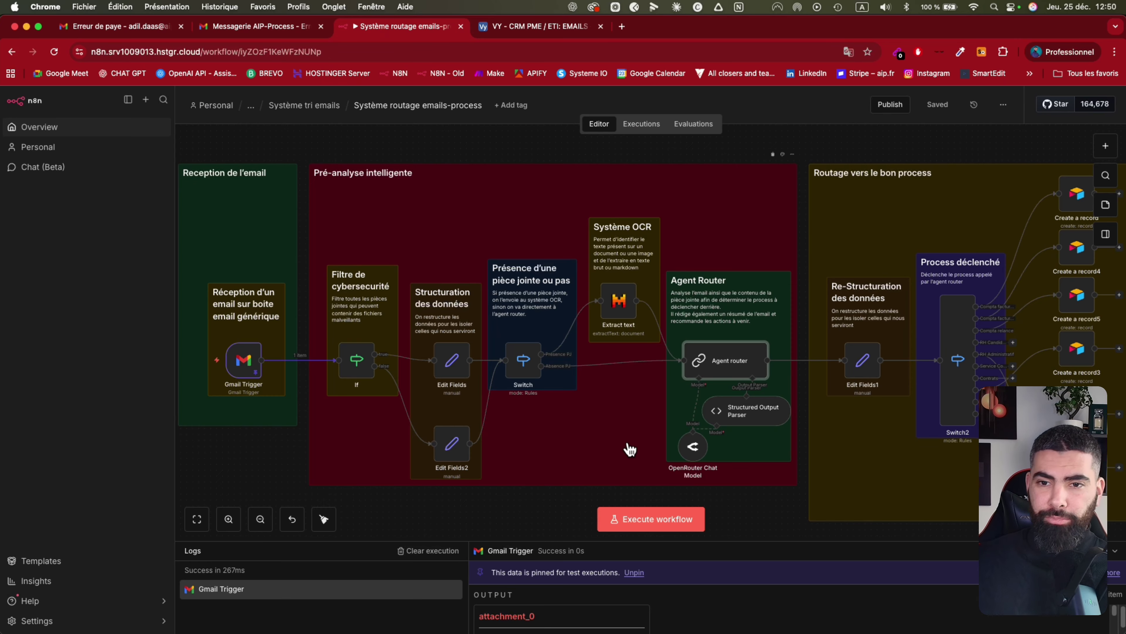
left_click(647, 523)
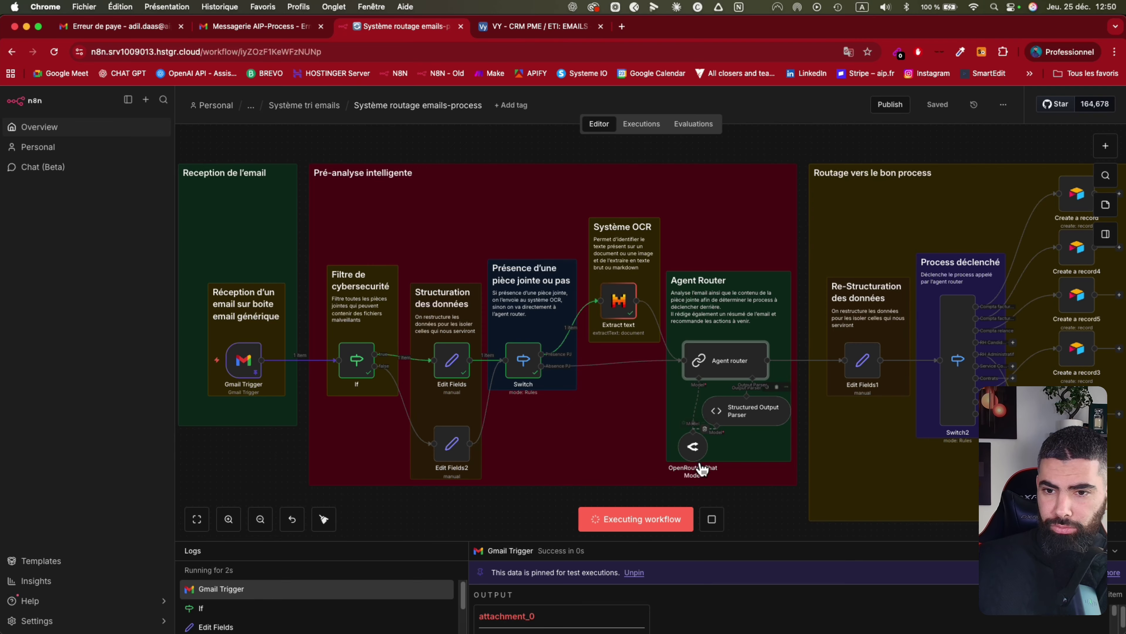
scroll(797, 477, "right", 5)
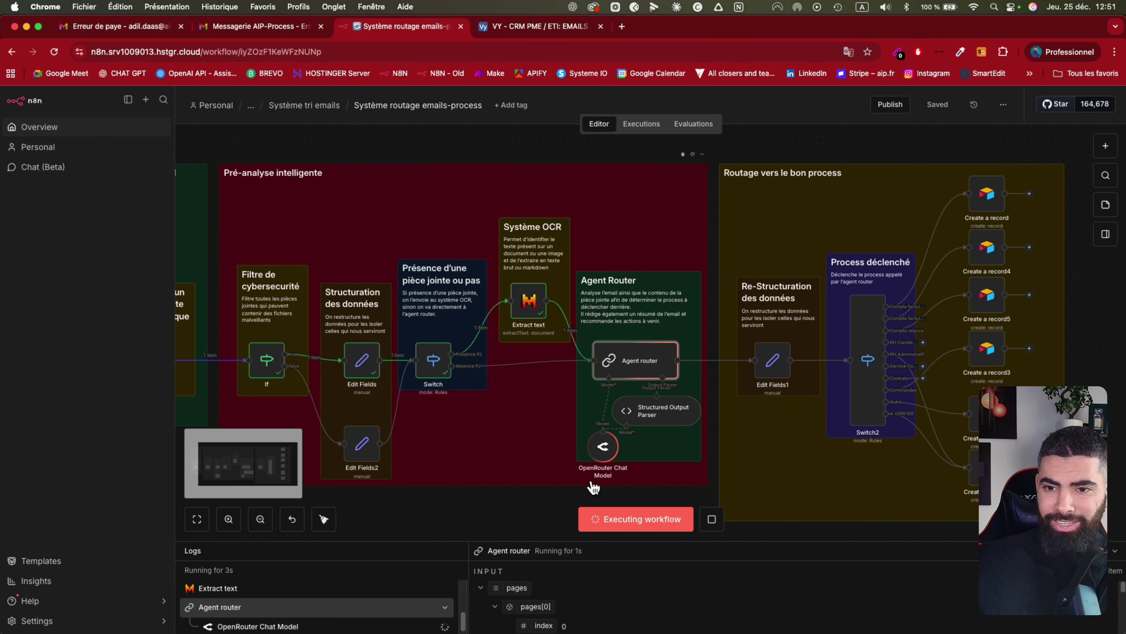
scroll(593, 486, "left", 3)
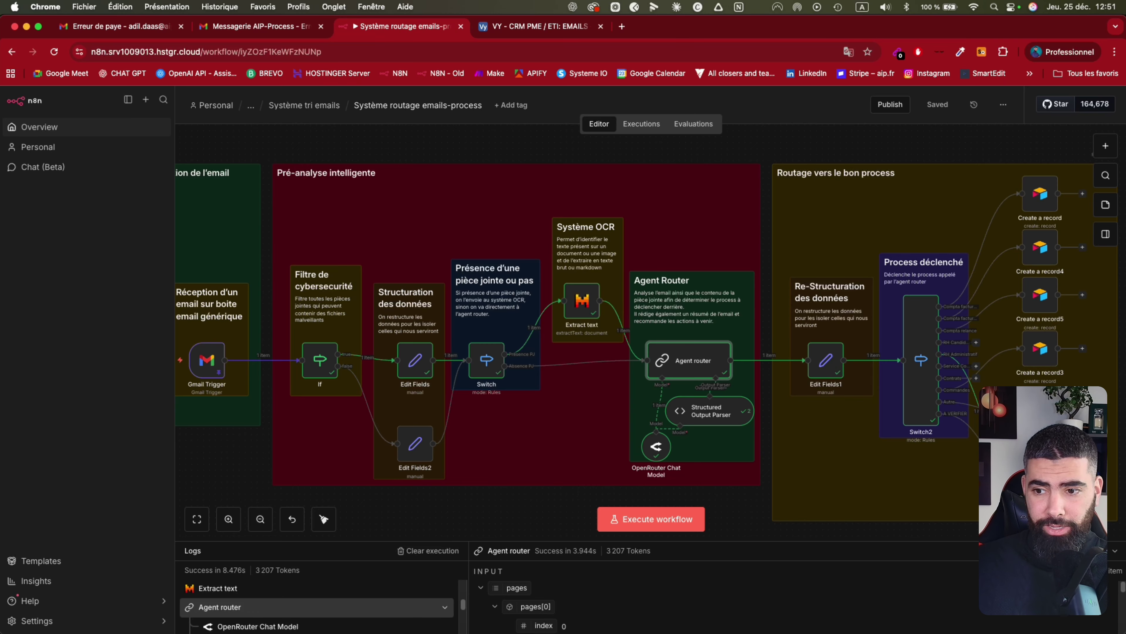
- Check the record created in the EMAILS – RH table of the Airtable base VY - CRM PME / ETI
left_click(527, 29)
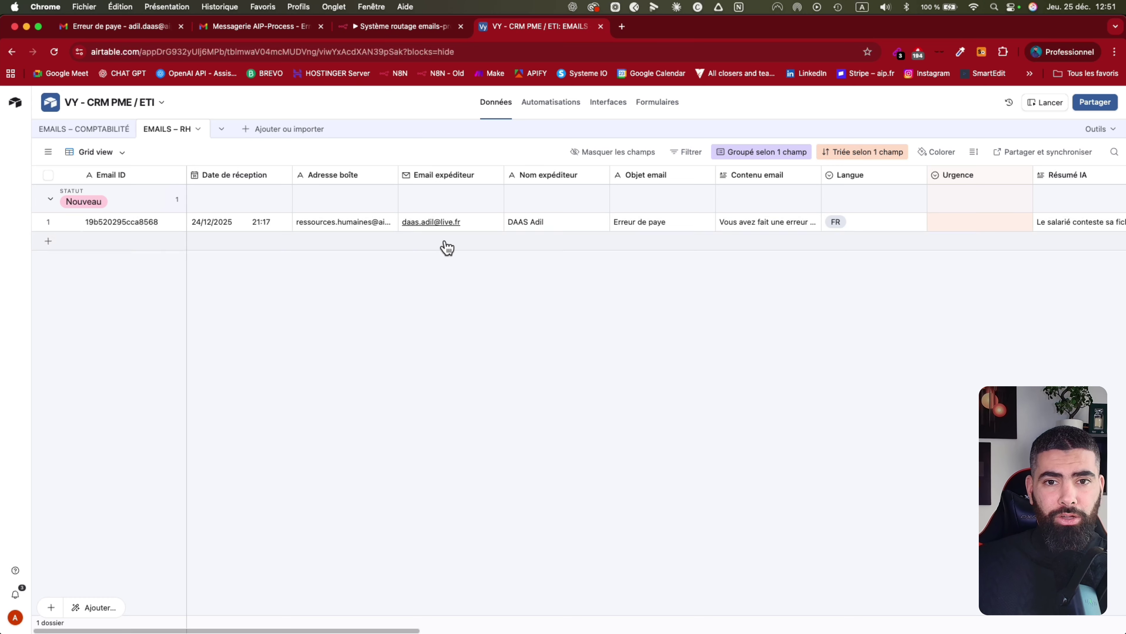
left_click(406, 28)
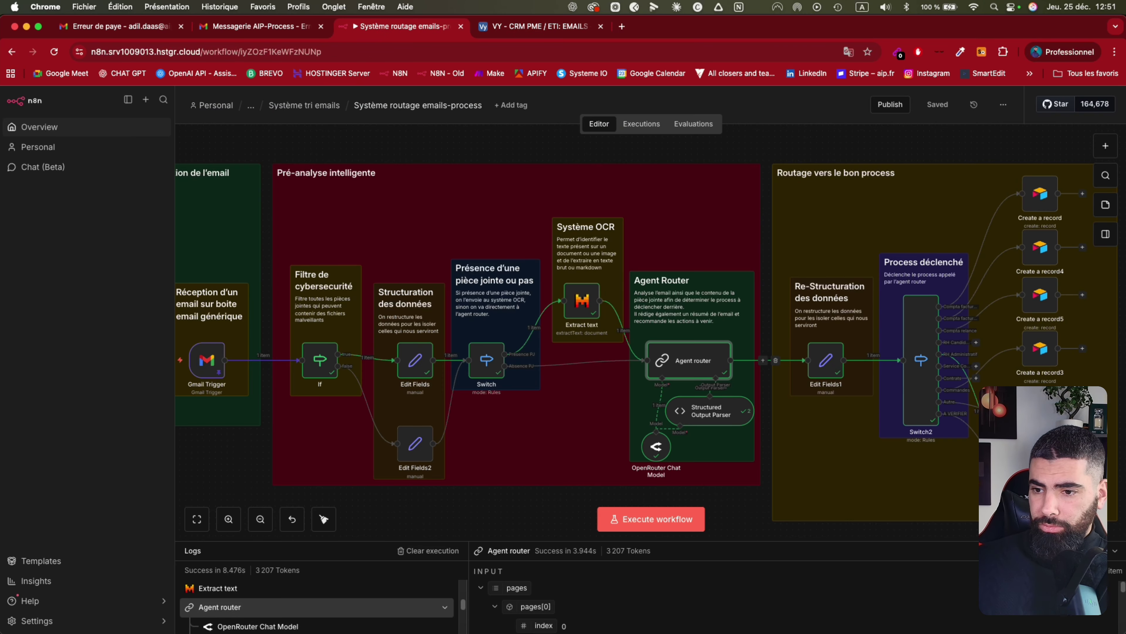
left_click(574, 28)
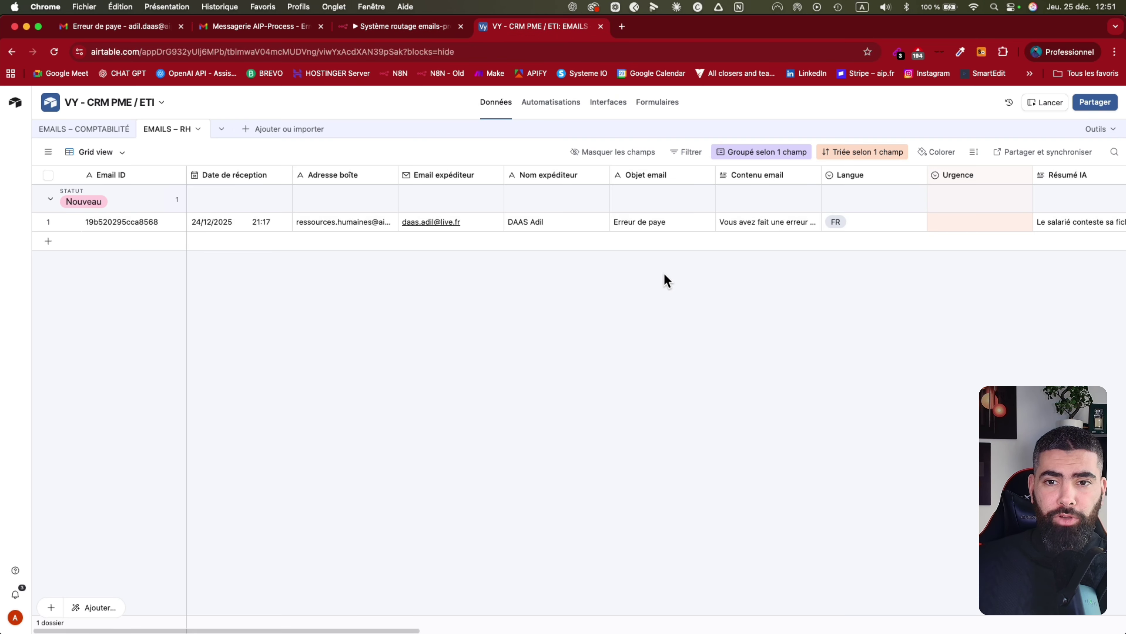
scroll(630, 307, "right", 5)
scroll(487, 313, "left", 5)
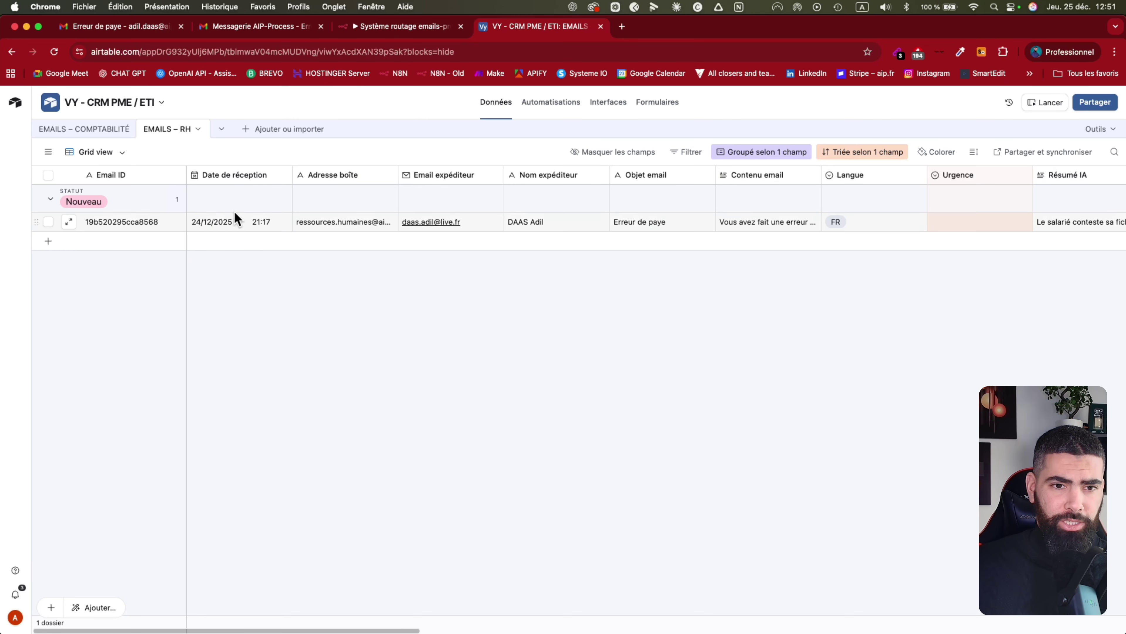
- Compare the Airtable record's reception date with the original Gmail message, and check the record's Adresse boîte field
left_click(253, 227)
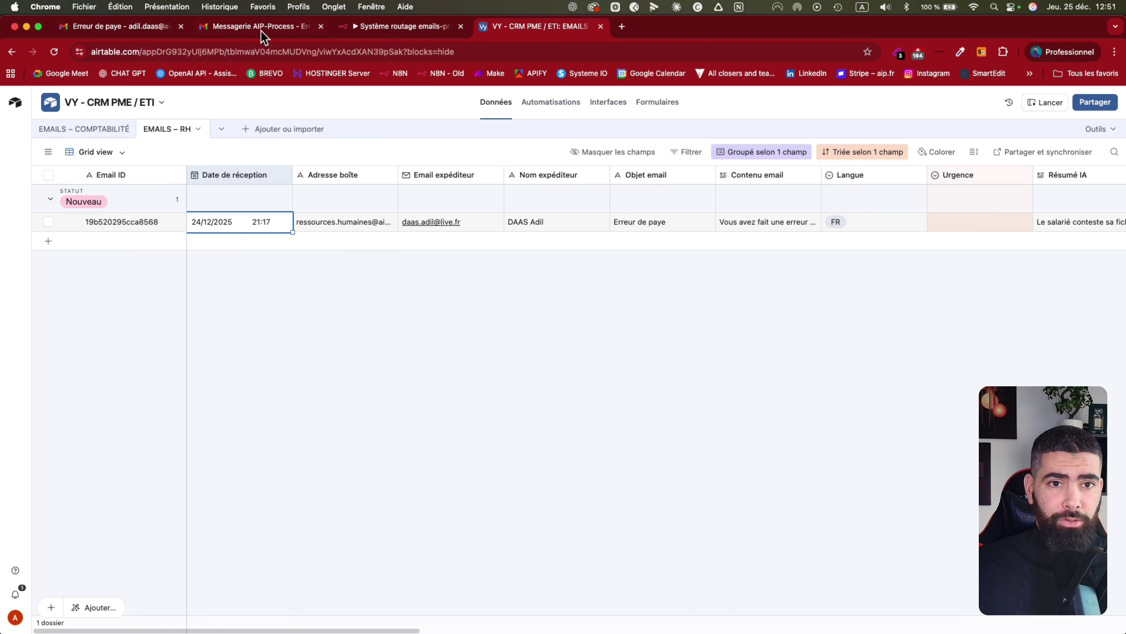
left_click(242, 28)
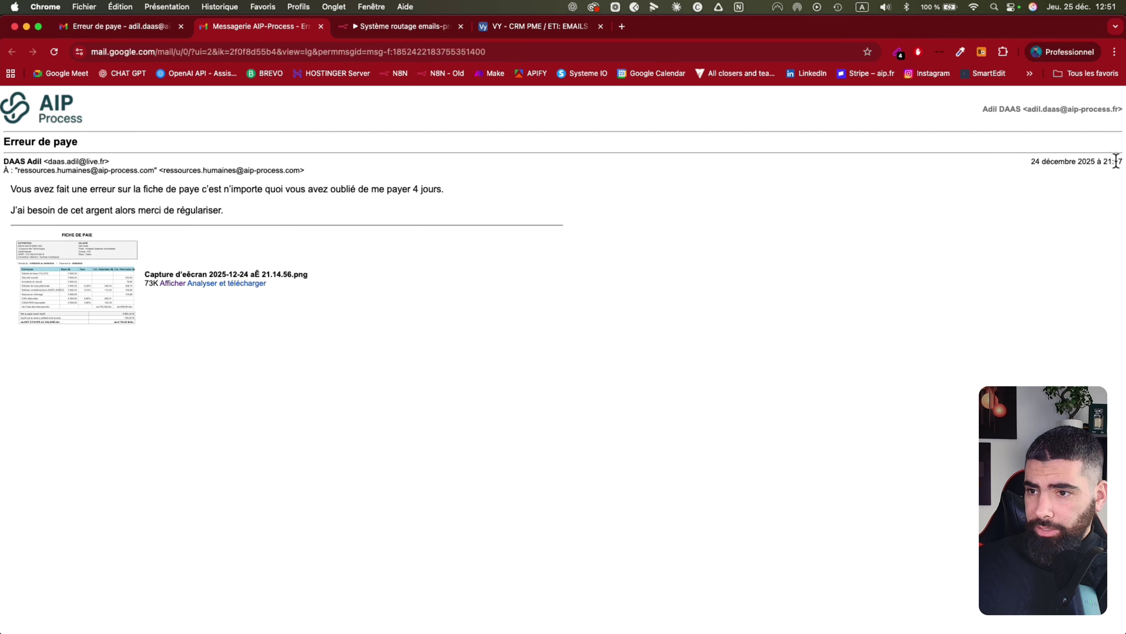
left_click(512, 28)
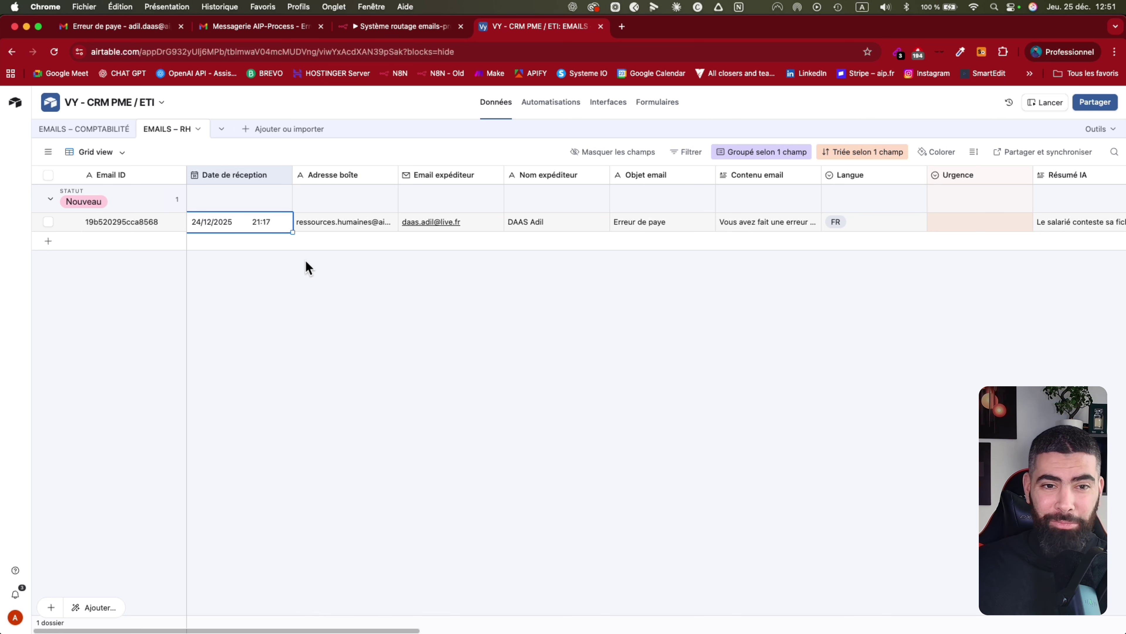
left_click(348, 219)
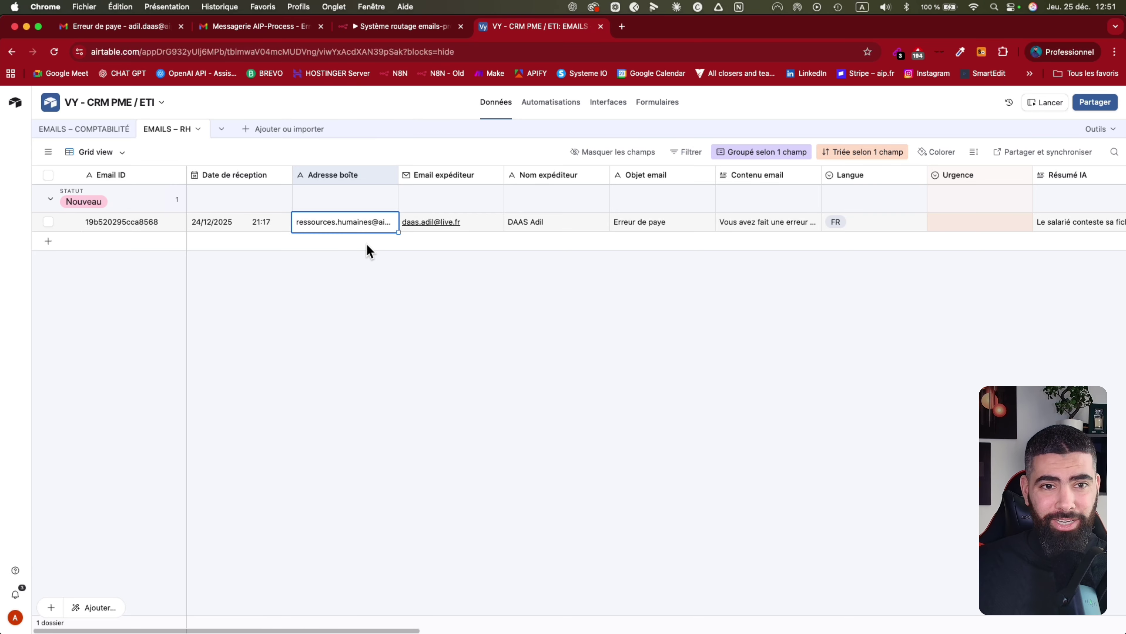
scroll(361, 249, "right", 3)
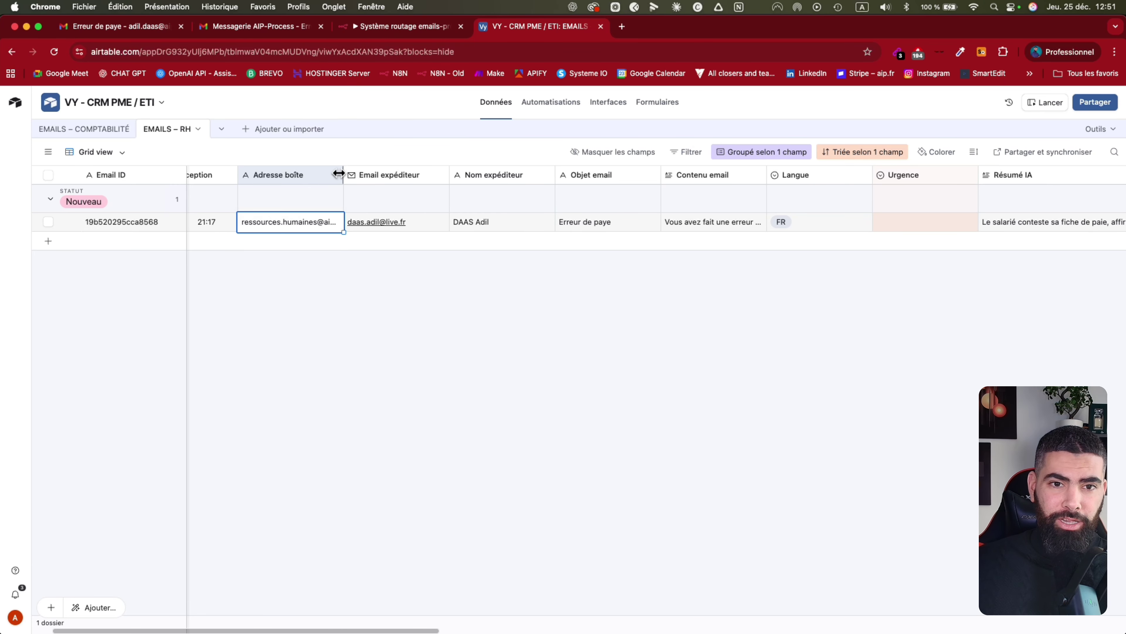
- Widen the Adresse boîte column to fit the full mailbox address, and look over the record's sender fields
left_click_drag(340, 174, 407, 172)
left_click(309, 284)
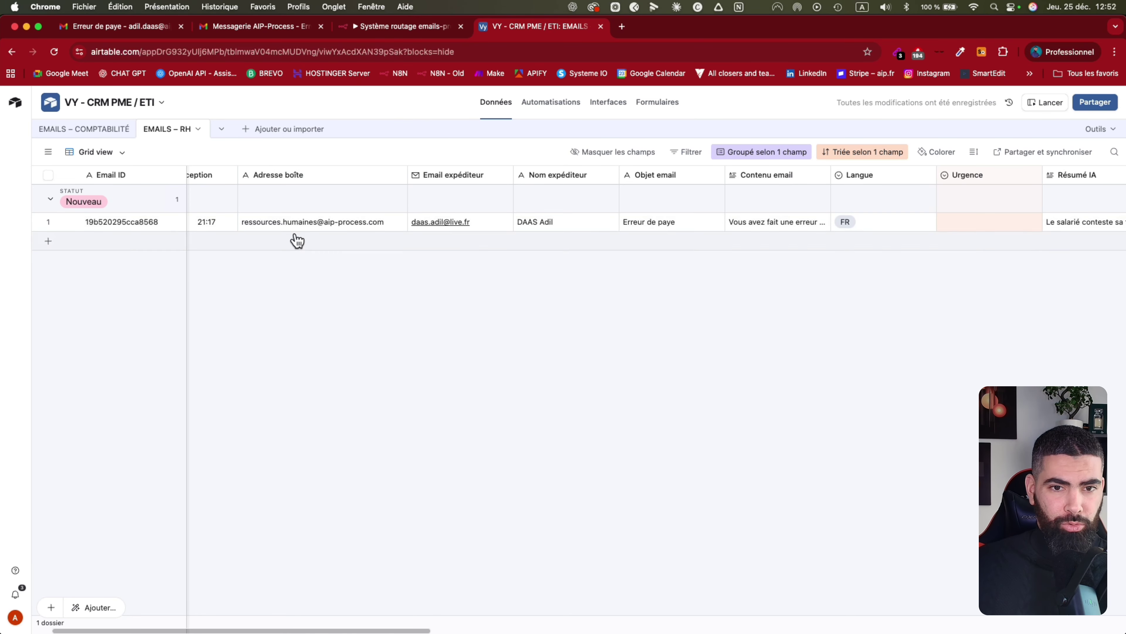
scroll(505, 266, "right", 5)
scroll(355, 221, "right", 4)
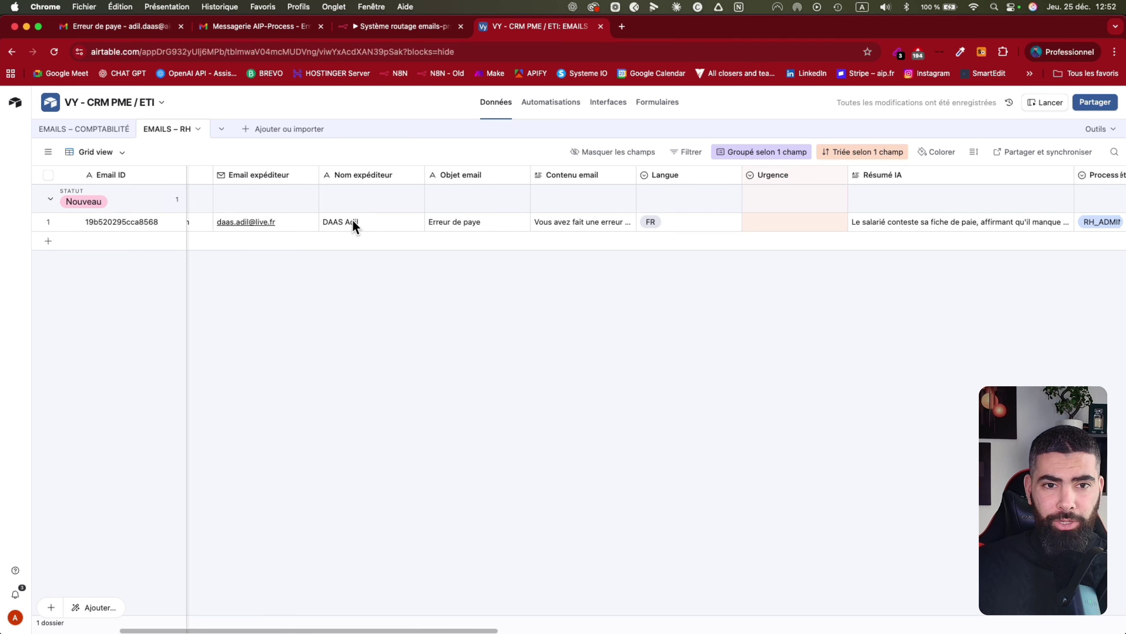
scroll(361, 253, "right", 4)
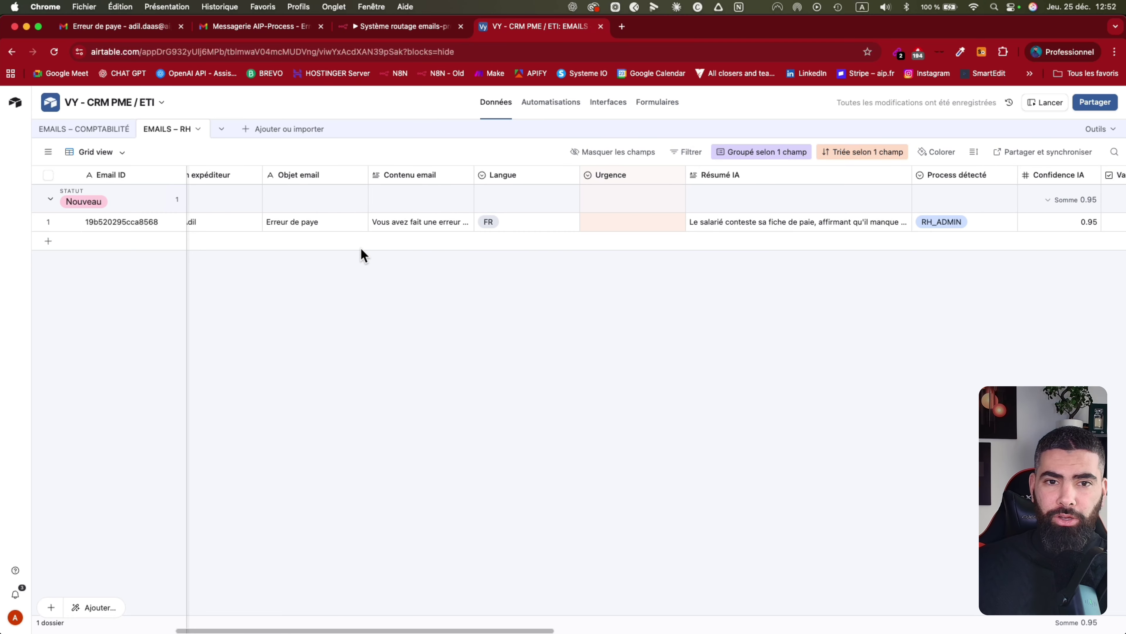
- Check the record's Objet email field and read the full message in the expanded Contenu email field
left_click(253, 221)
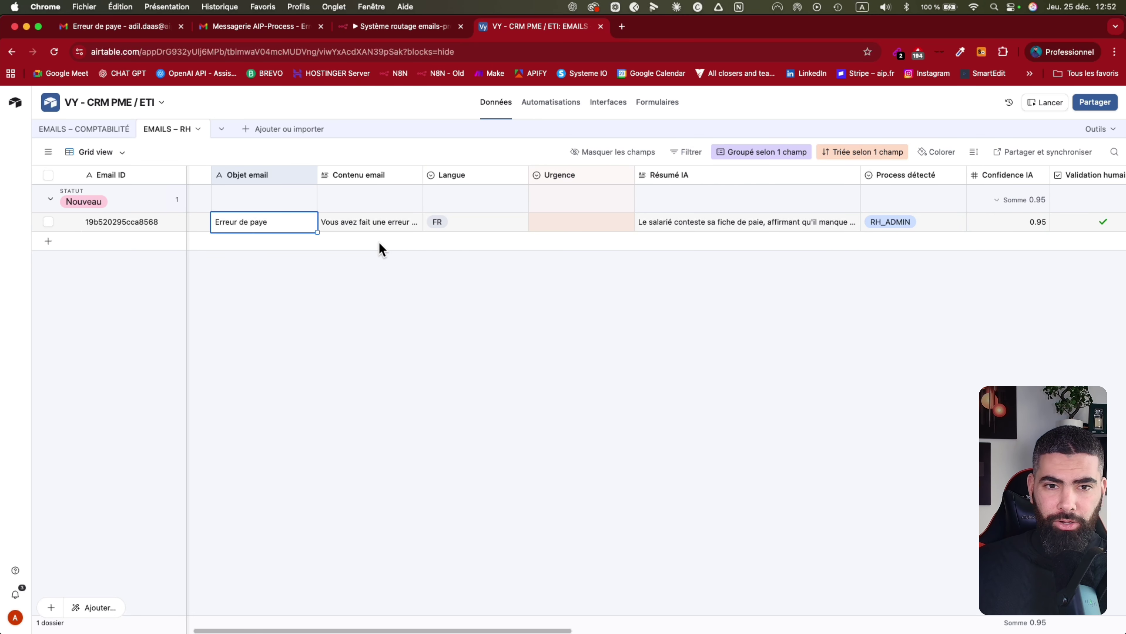
double_click(390, 224)
left_click(415, 223)
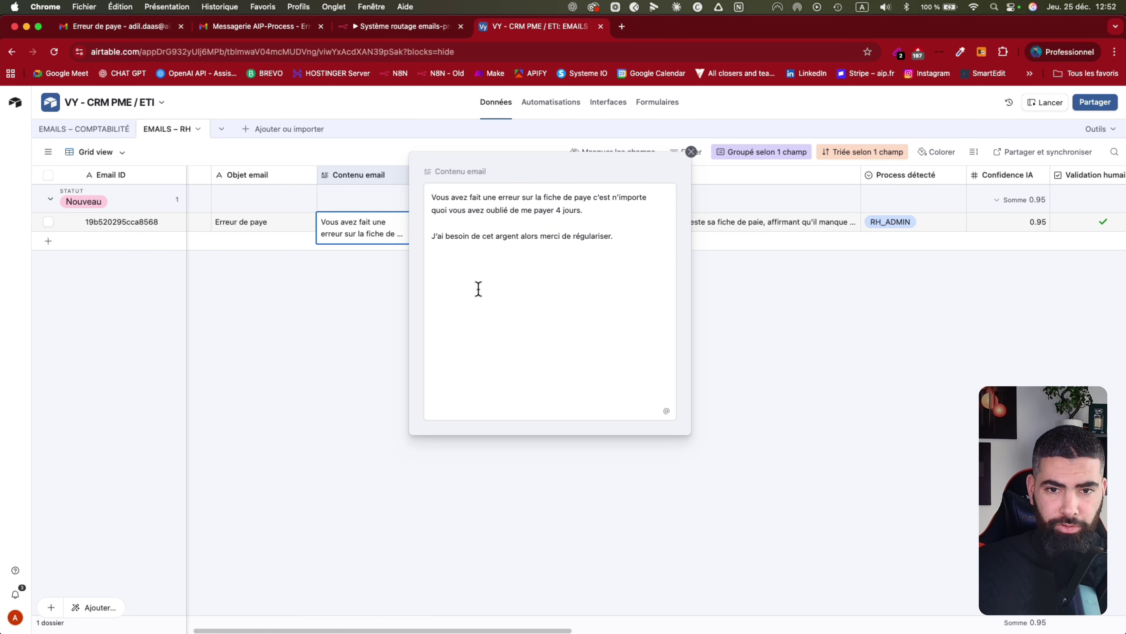
left_click(691, 153)
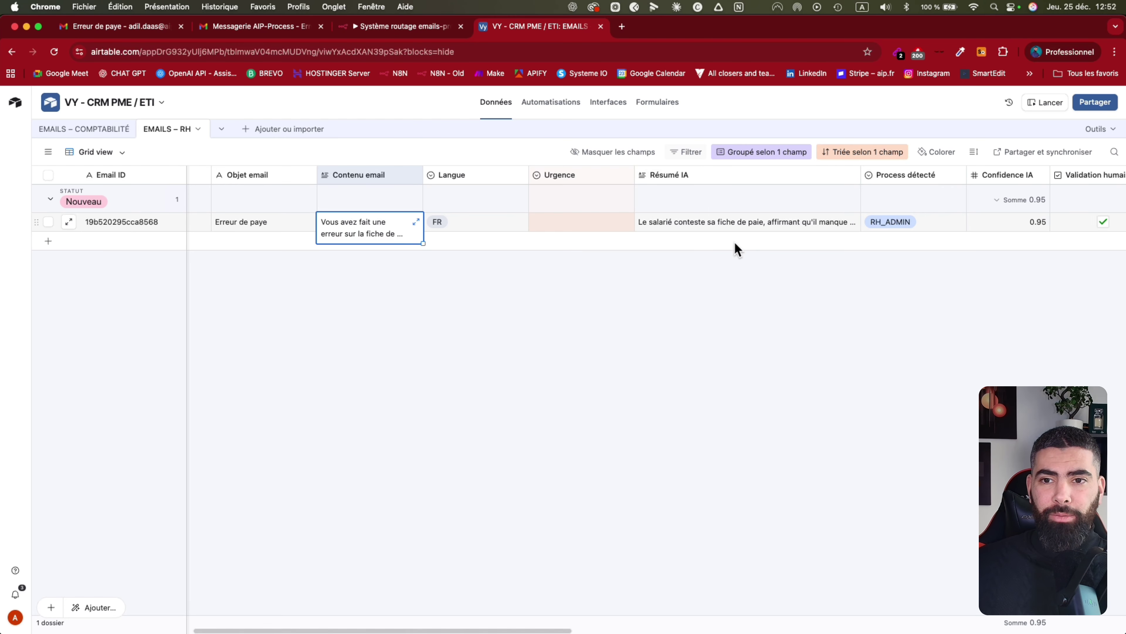
- Read the full AI summary in the record's expanded Résumé IA field, and close it
left_click(848, 224)
left_click(854, 222)
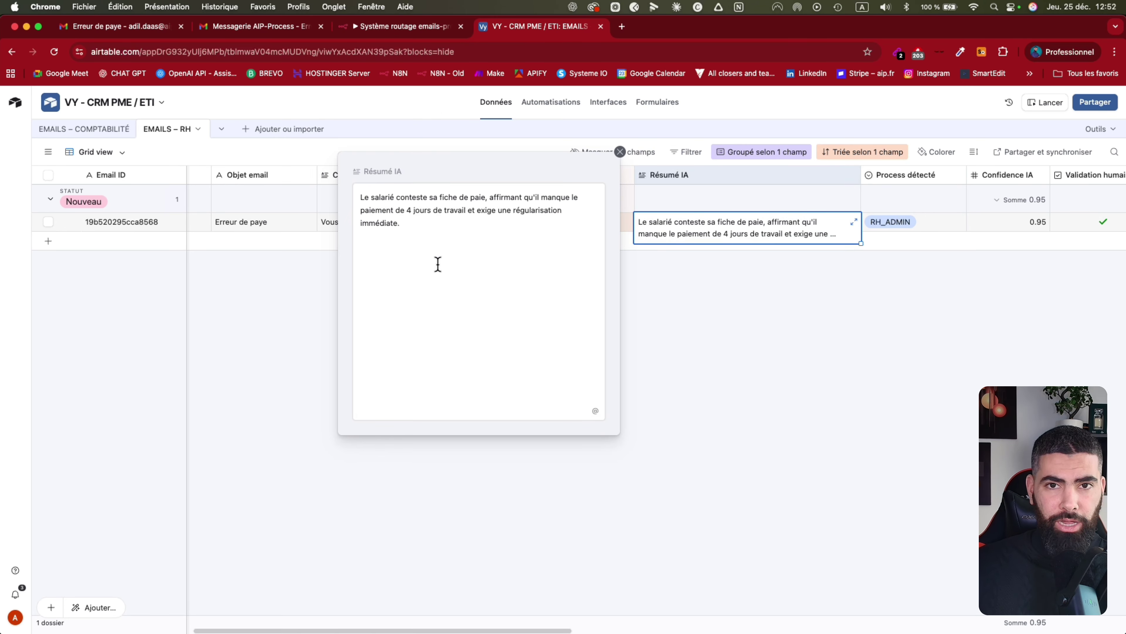
left_click(453, 200)
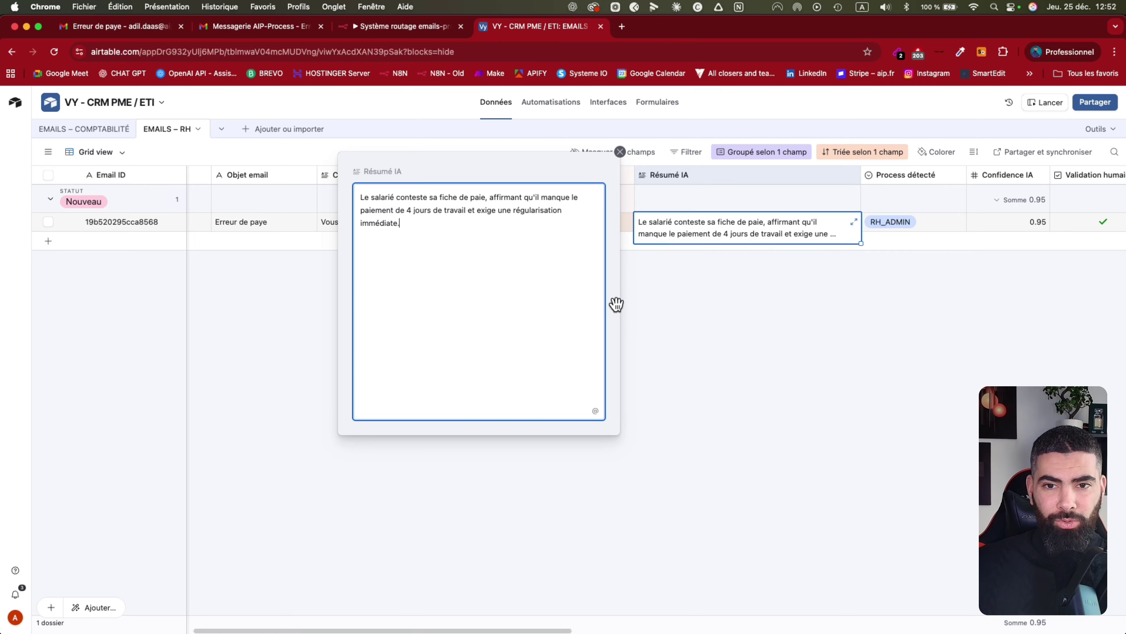
left_click(707, 330)
- Review the record's Process détecté, Confidence IA and Validation humaine fields
scroll(573, 253, "right", 5)
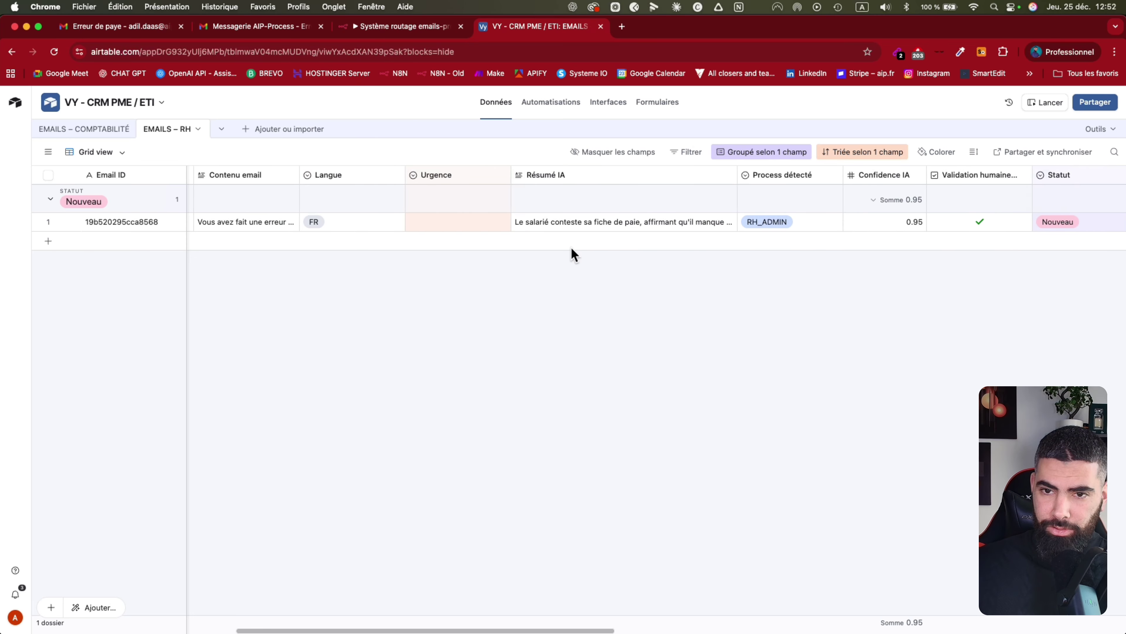
scroll(778, 224, "right", 2)
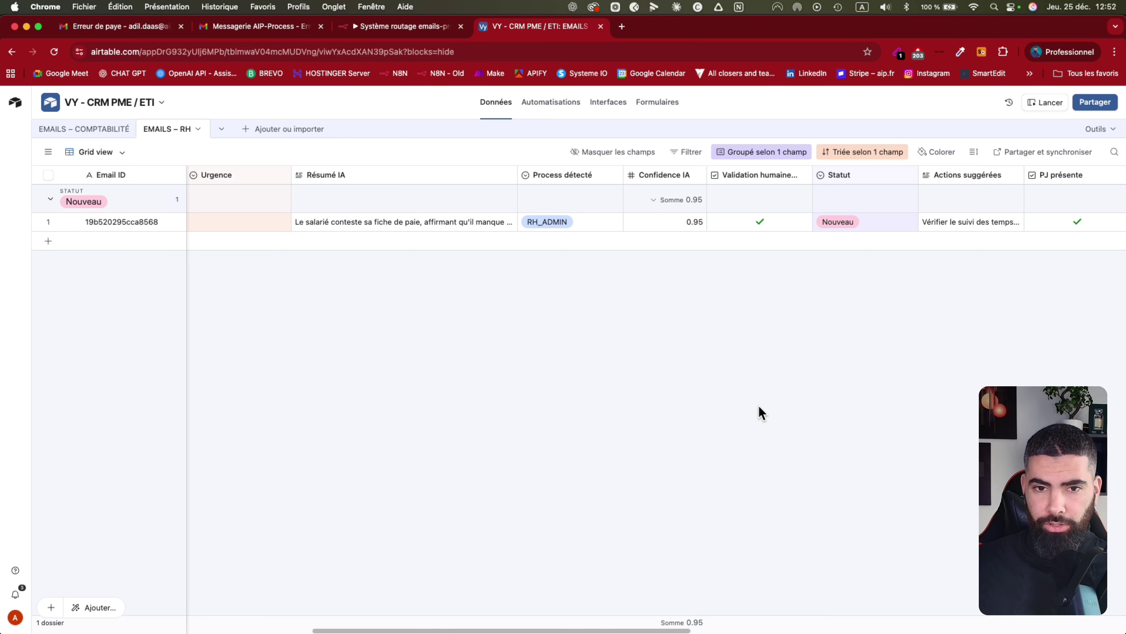
scroll(706, 400, "right", 5)
scroll(706, 402, "right", 2)
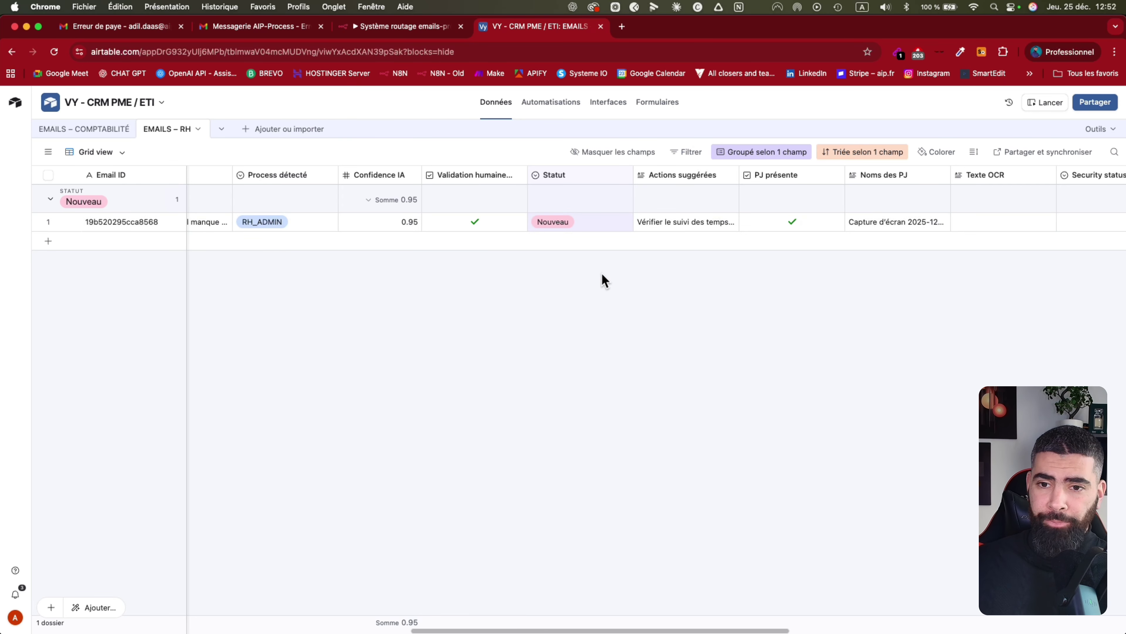
scroll(535, 232, "right", 4)
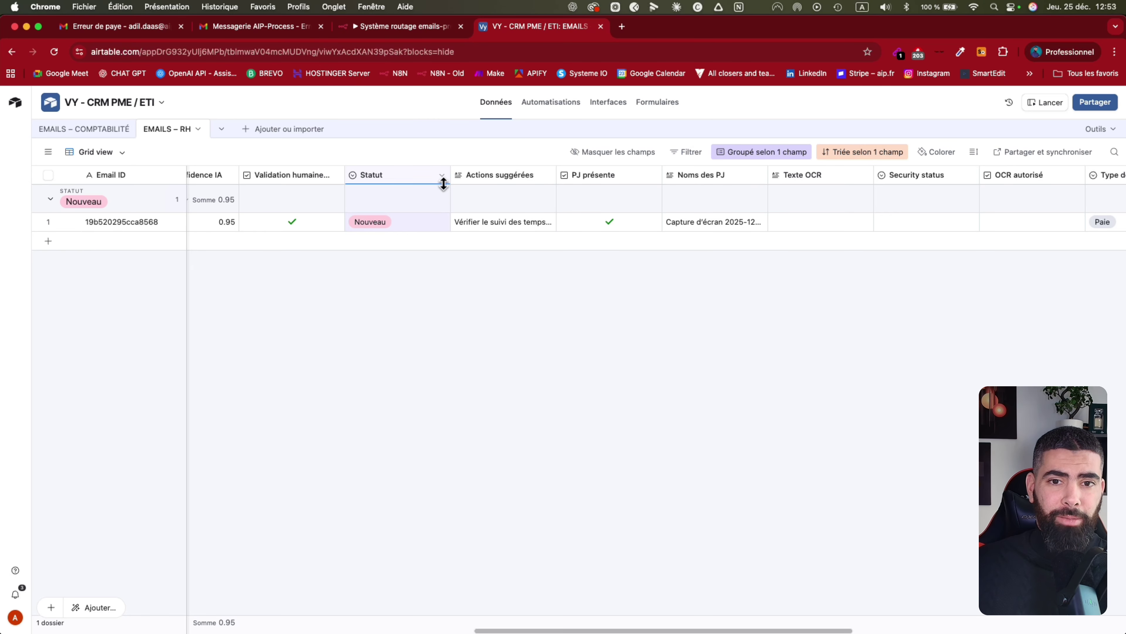
- View the available options of the record's Statut field without changing its value
left_click(444, 231)
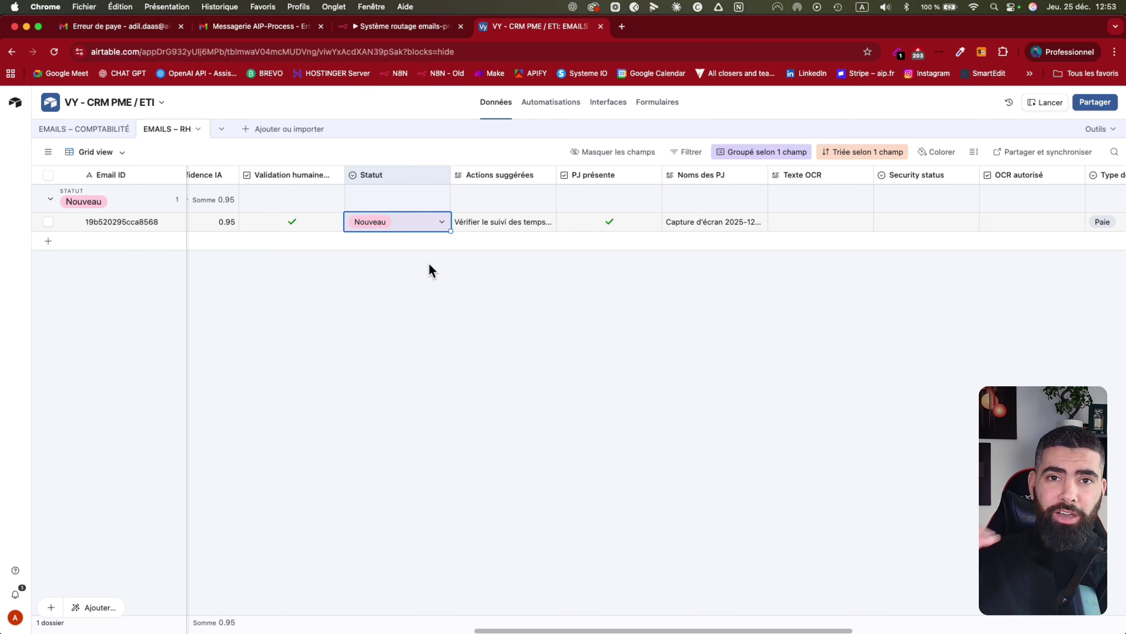
left_click(442, 221)
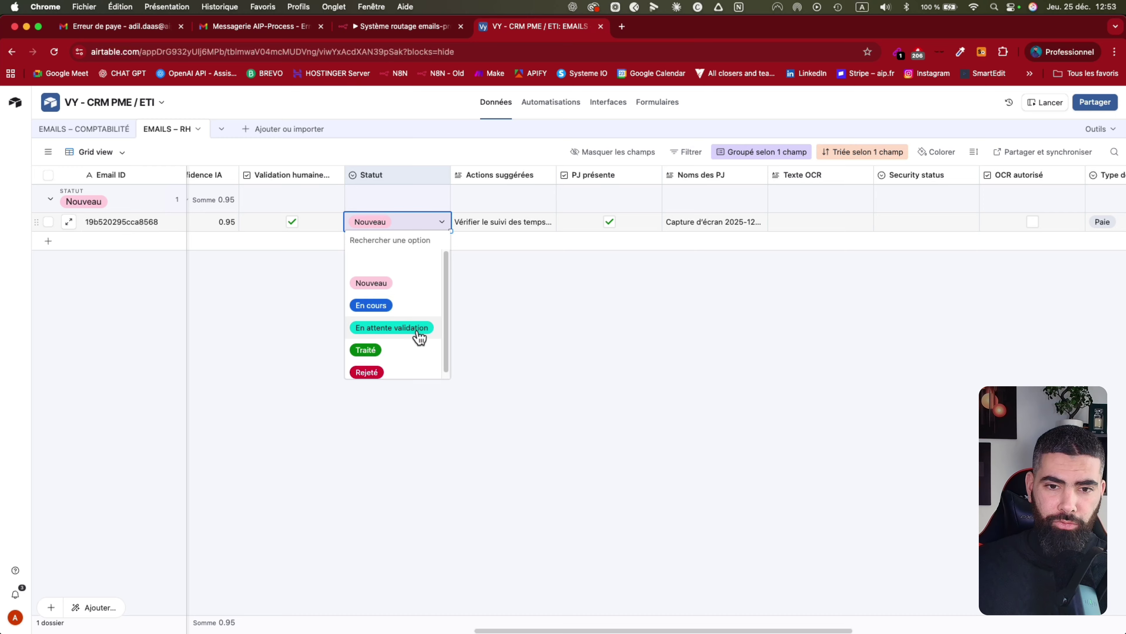
left_click(689, 385)
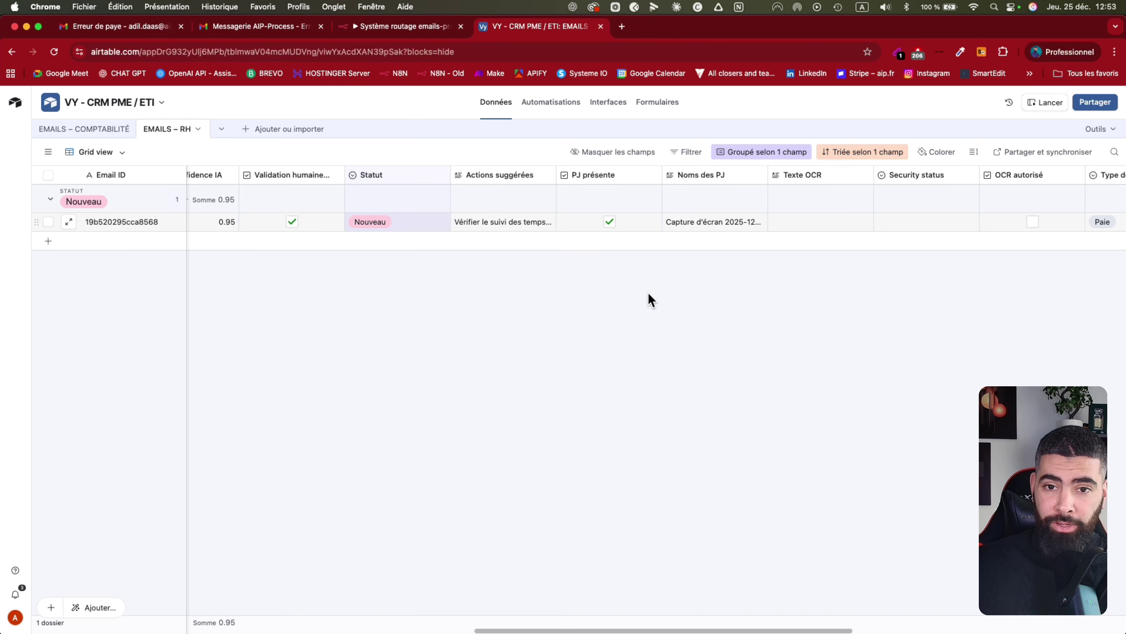
- Expand the Actions suggérées field, compare it with the Gmail message and its attached payslip, and return to the Airtable record
left_click(550, 223)
left_click(551, 221)
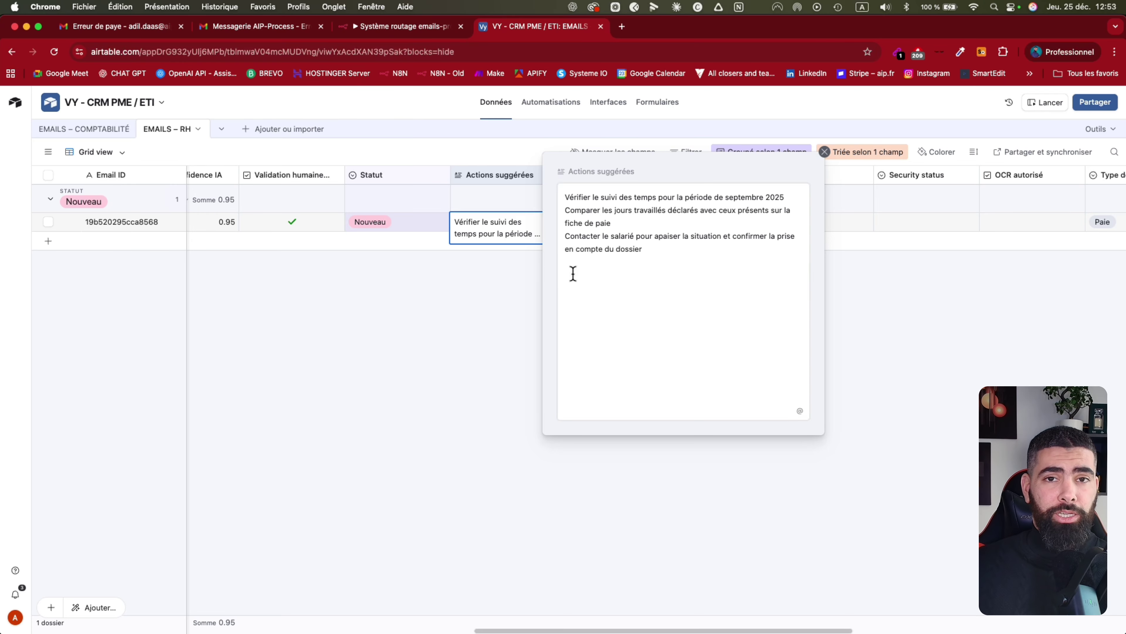
left_click(277, 27)
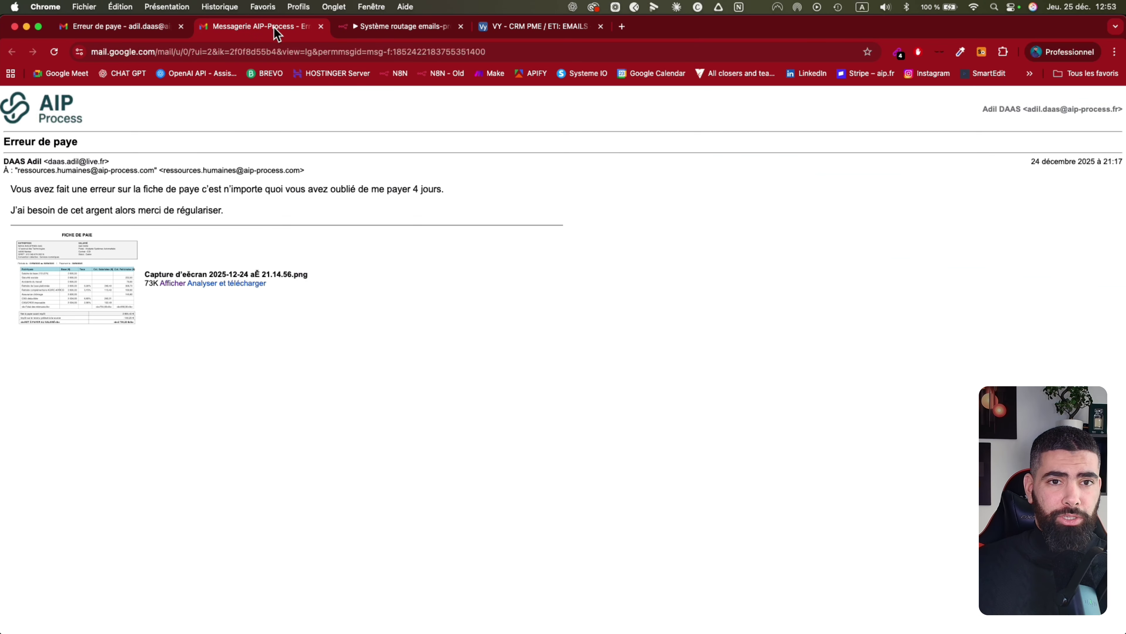
left_click(88, 291)
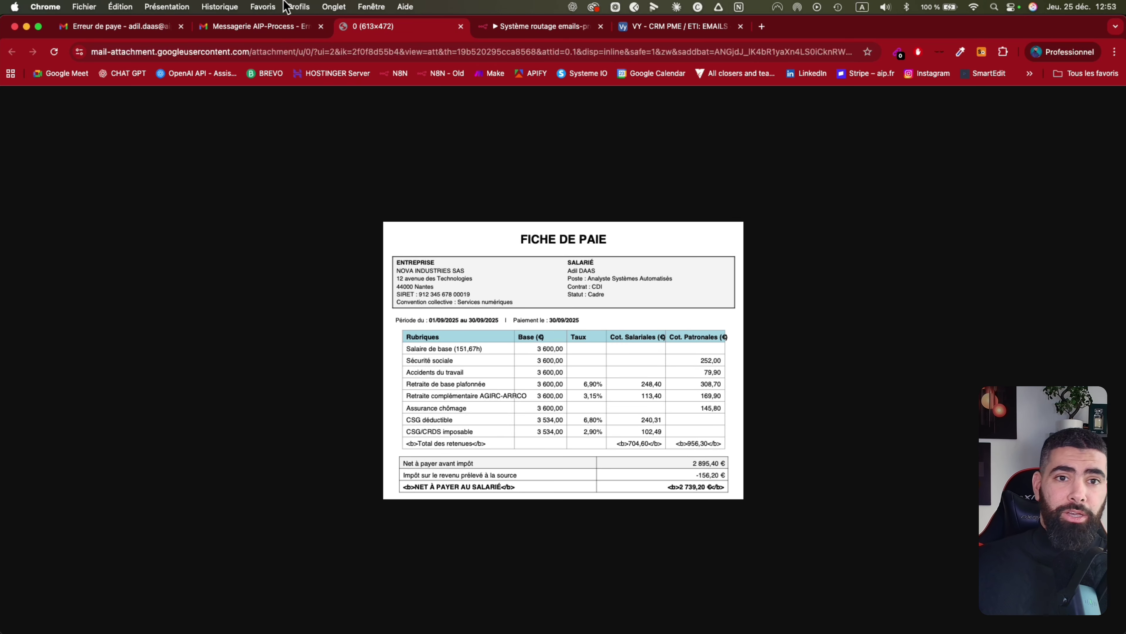
left_click(277, 29)
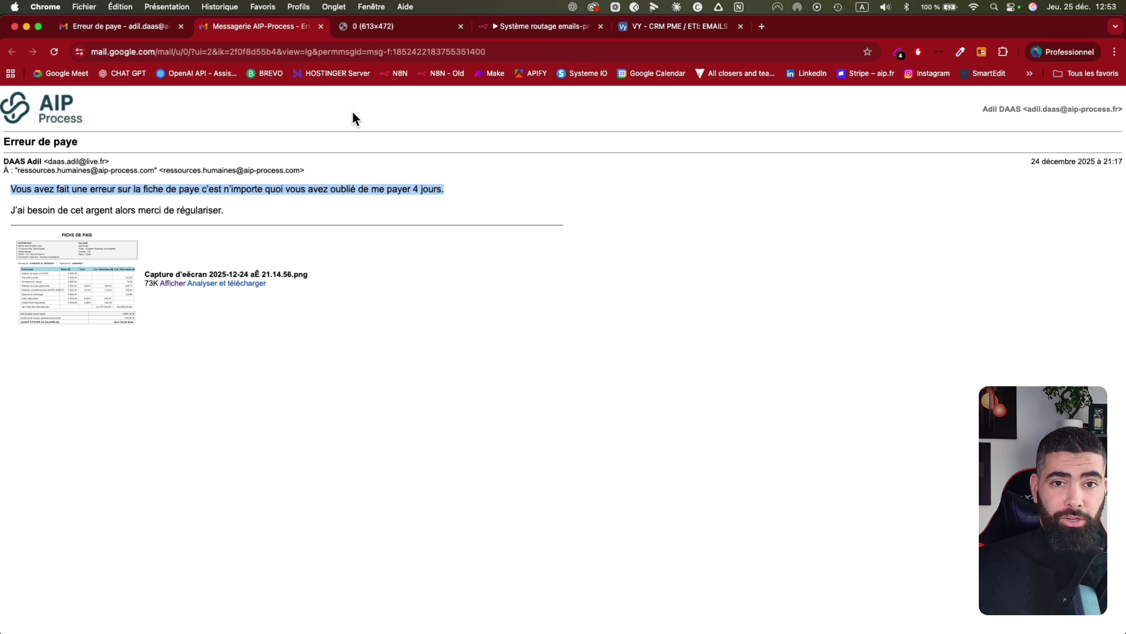
left_click(564, 34)
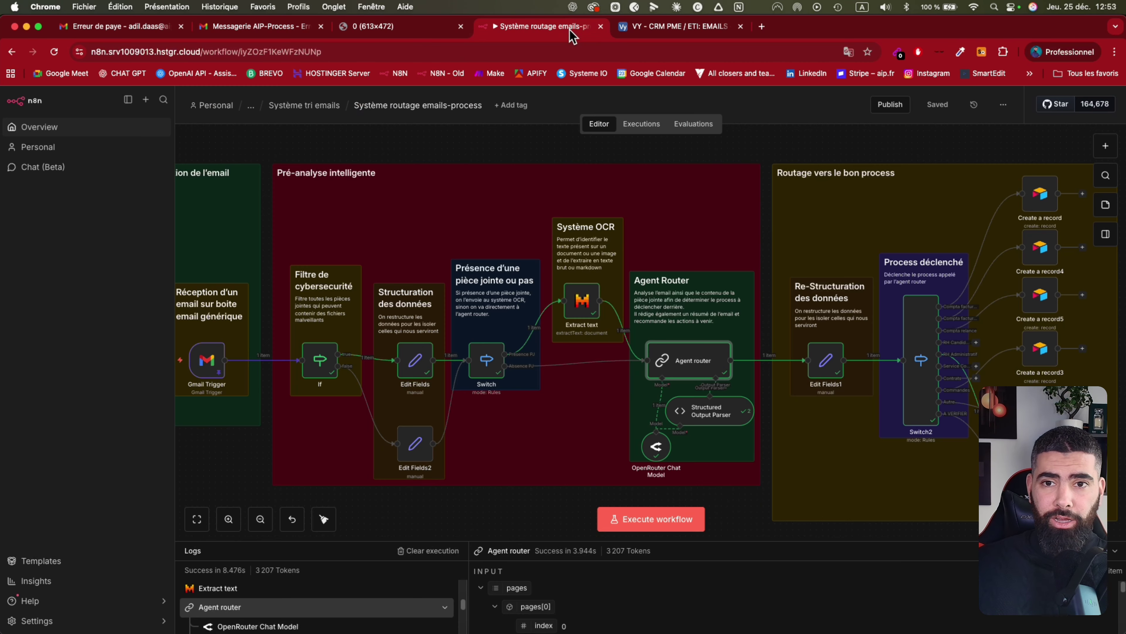
left_click(643, 30)
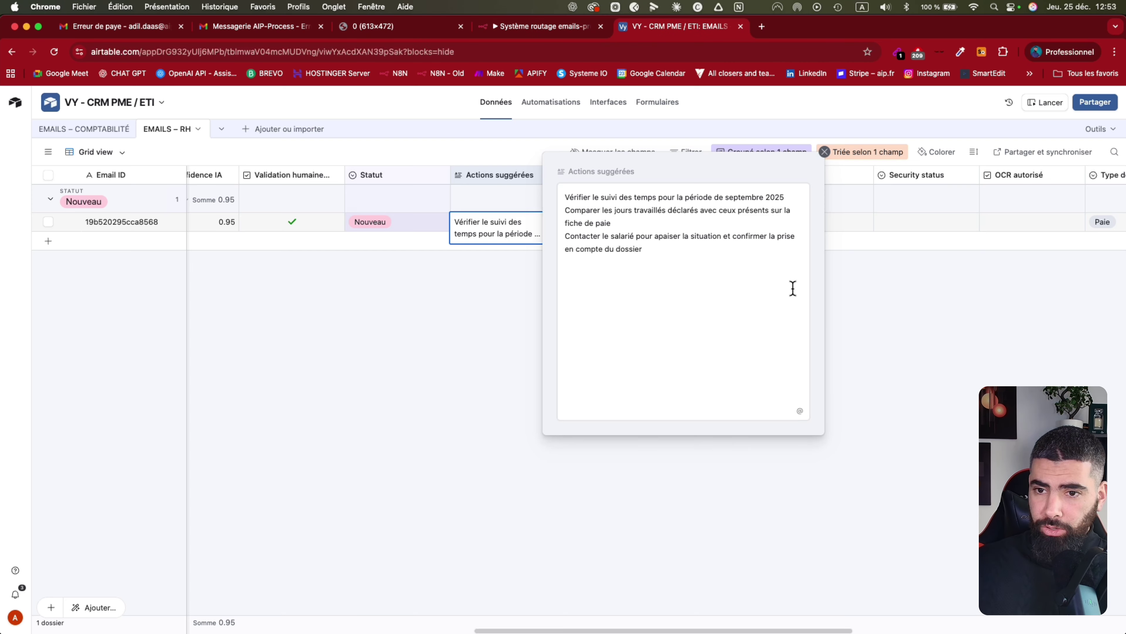
- Highlight the suggested actions about comparing worked days and contacting the employee, and close the expanded Actions suggérées field
triple_click(624, 209)
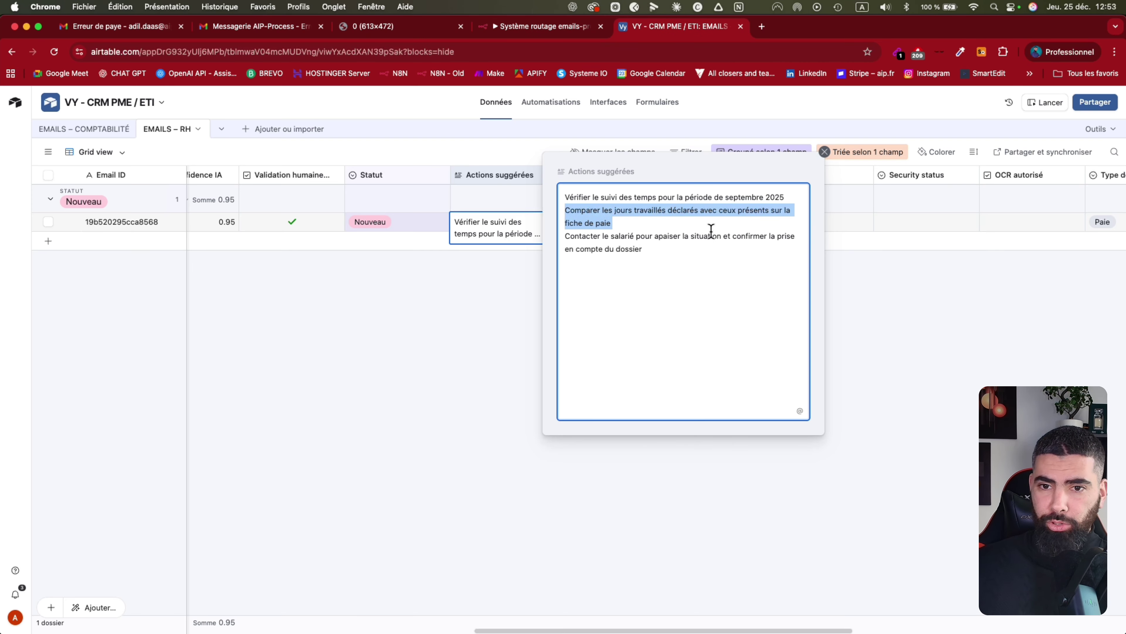
double_click(661, 236)
left_click(660, 238)
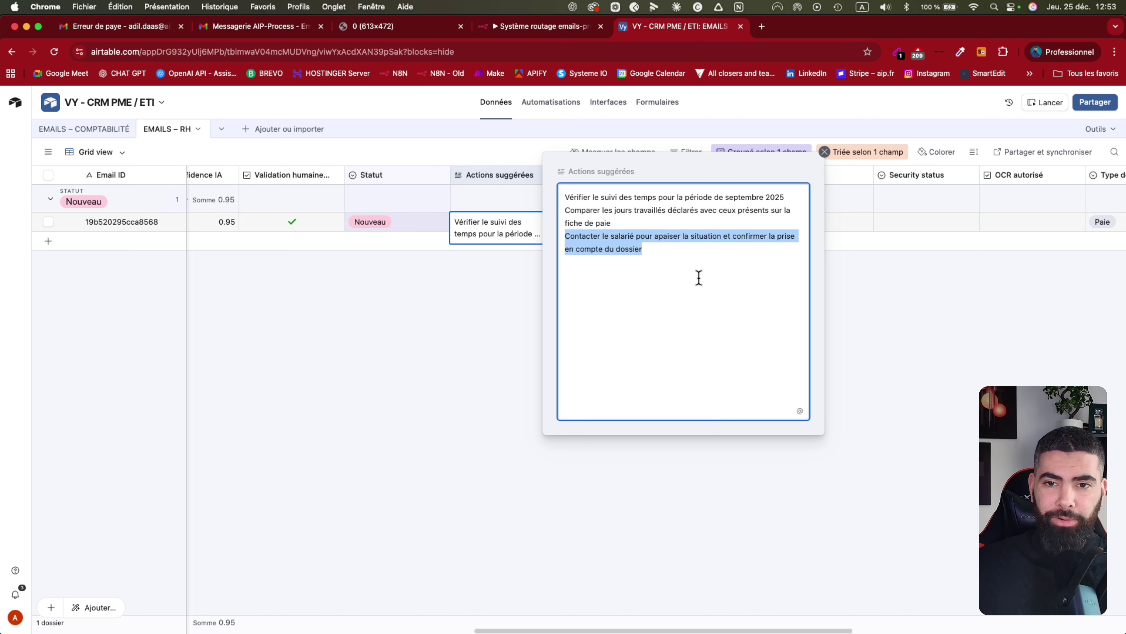
left_click(842, 395)
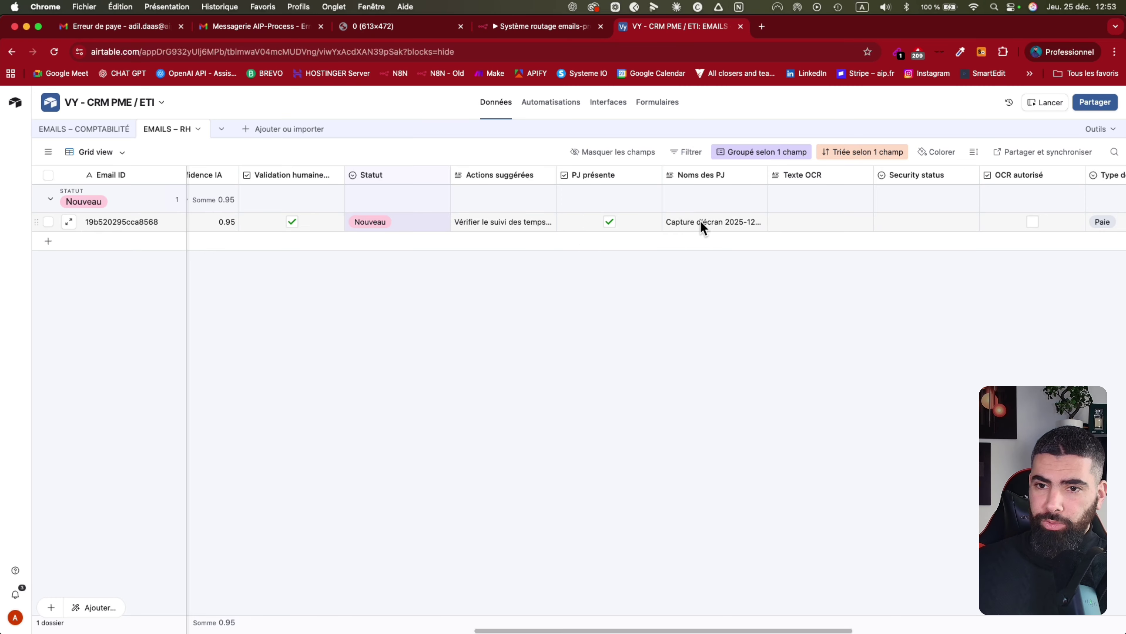
- Review the record's remaining fields from Noms des PJ through Sensibilité, and return to its first columns
scroll(712, 233, "right", 10)
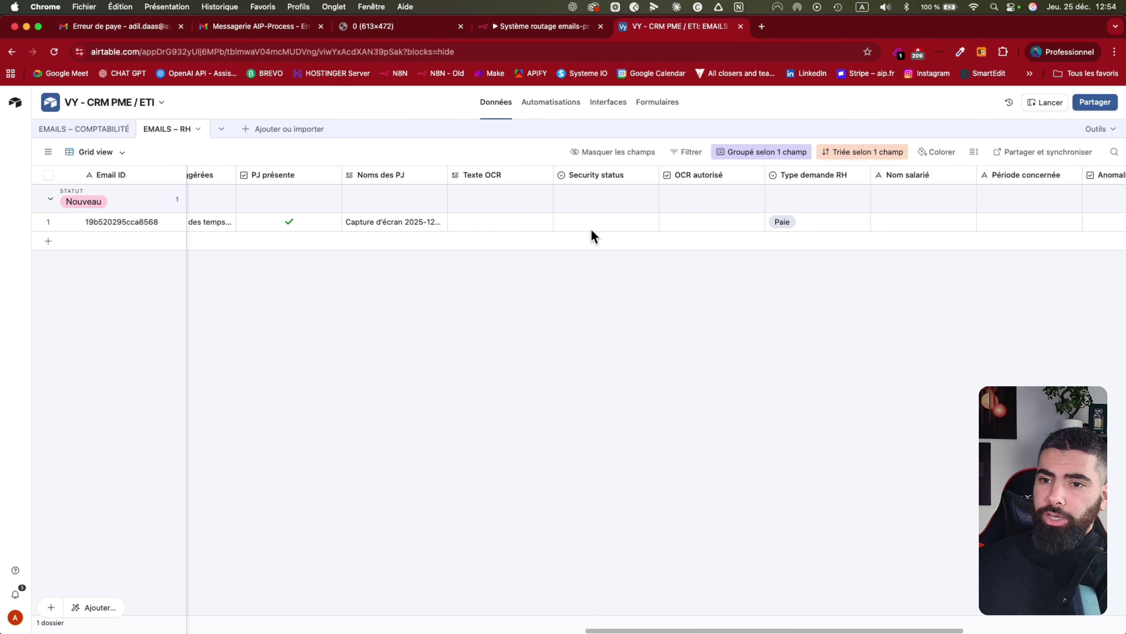
scroll(593, 231, "right", 5)
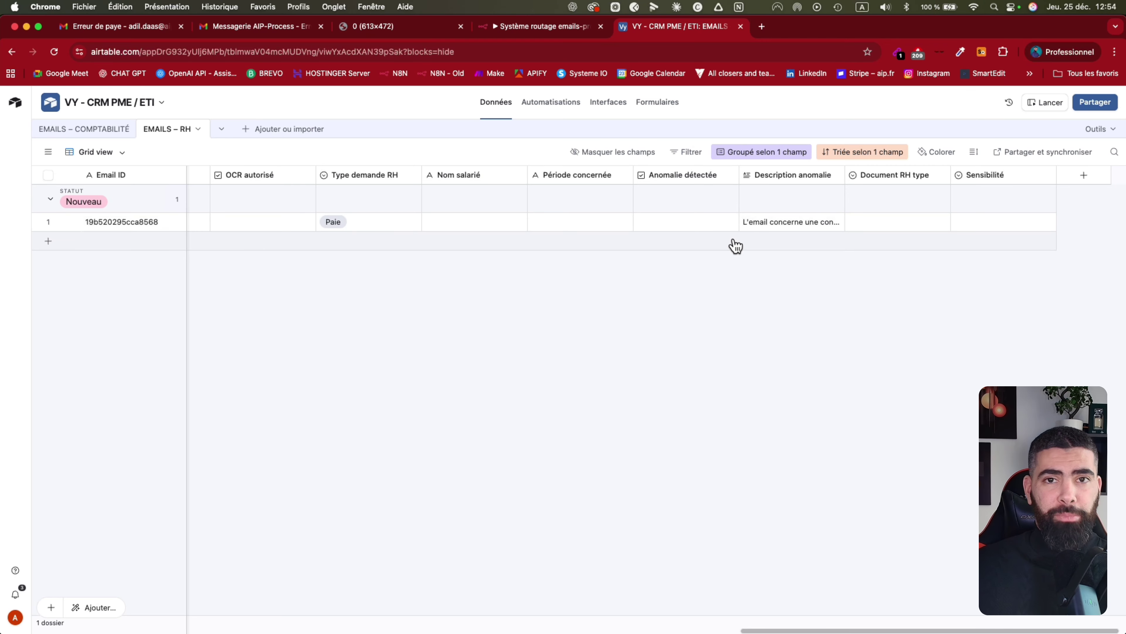
scroll(593, 256, "right", 2)
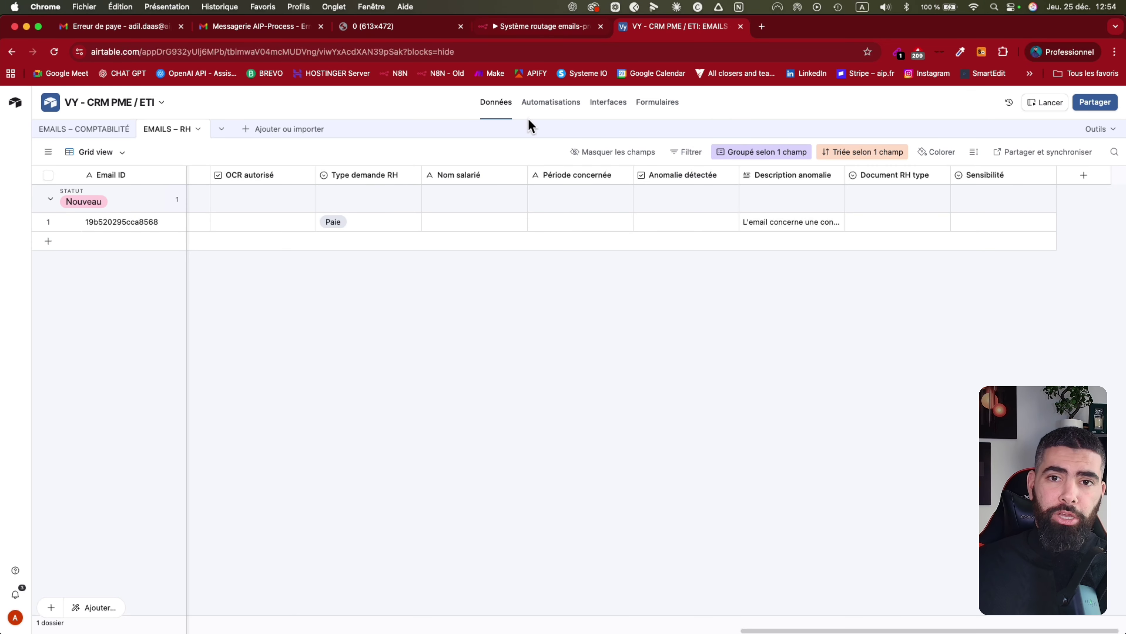
scroll(475, 362, "left", 8)
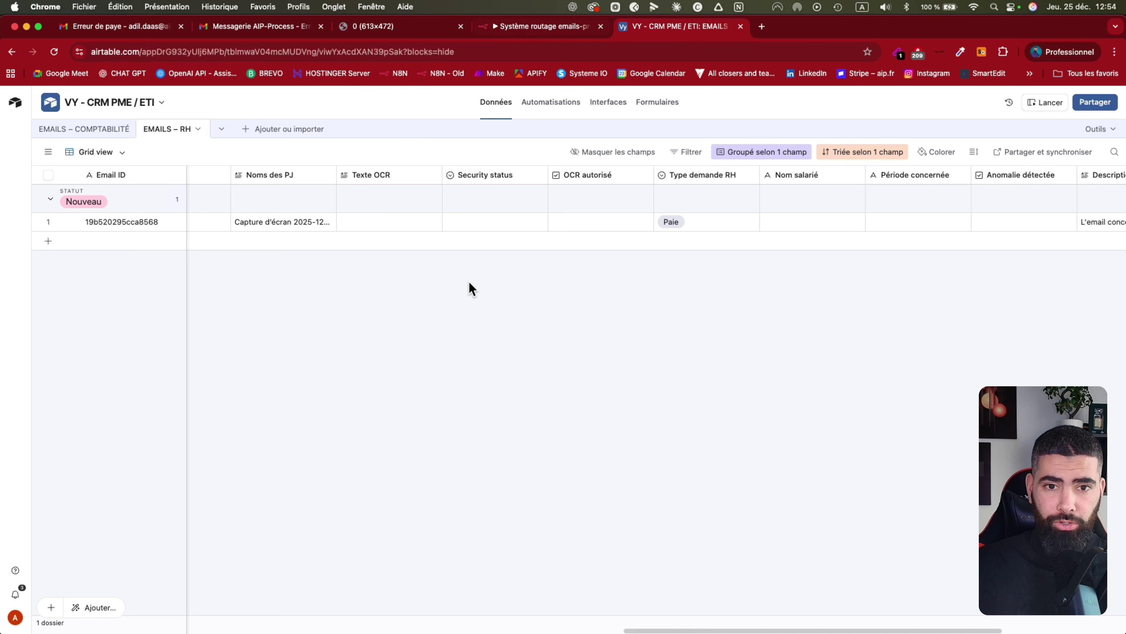
scroll(473, 293, "left", 15)
scroll(475, 300, "left", 20)
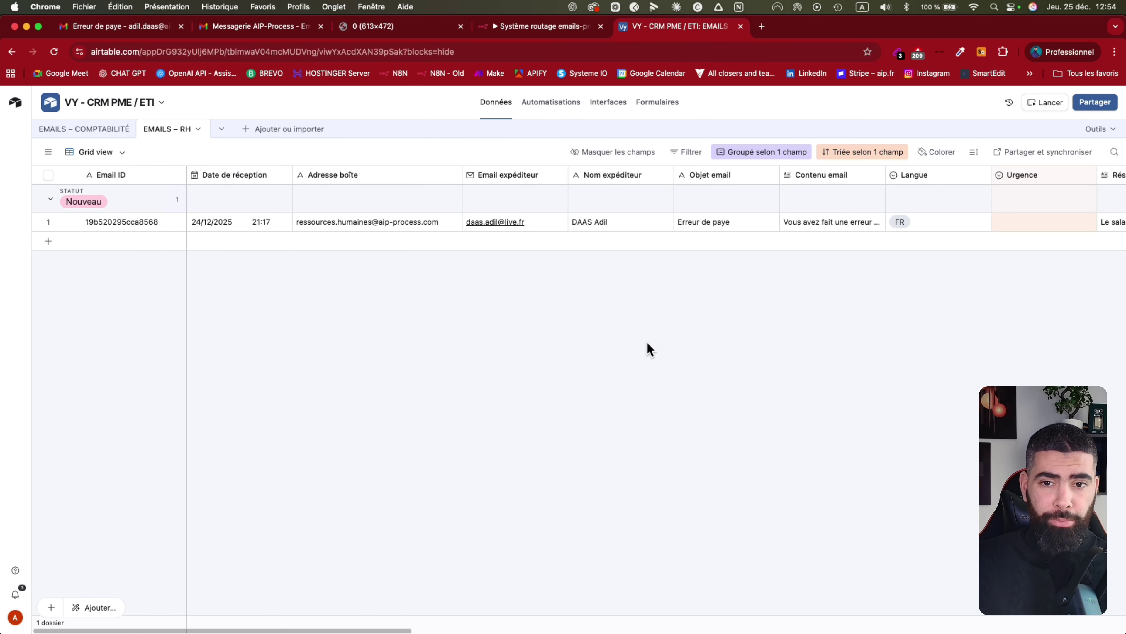
- Switch to n8n and look over the Système routage emails-process workflow from email reception to process routing
left_click(553, 29)
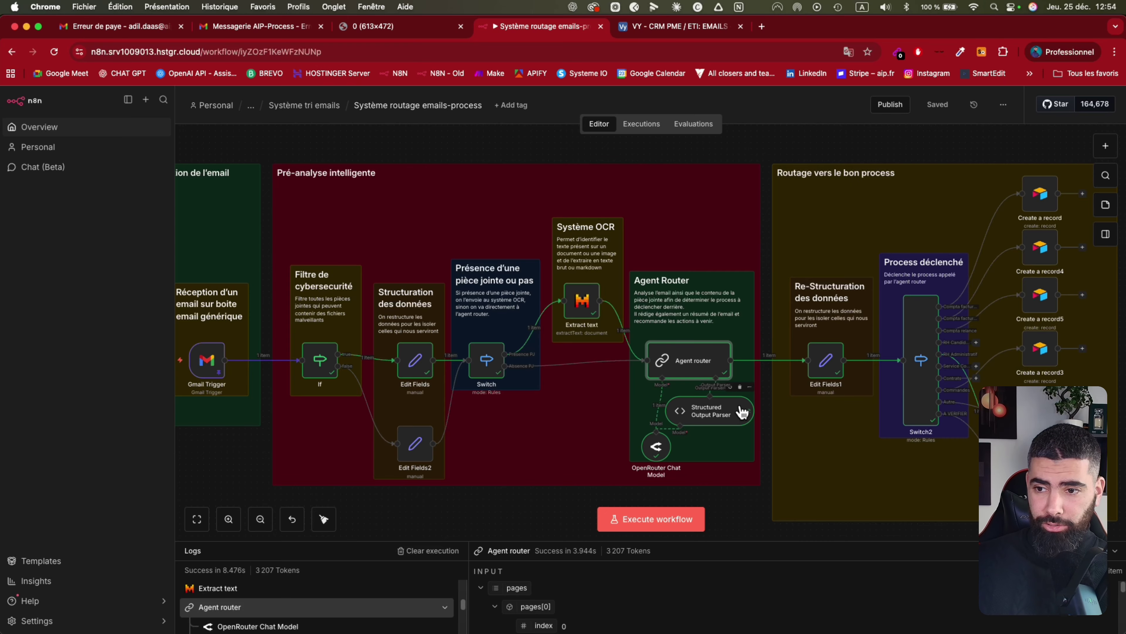
scroll(734, 415, "down", 3)
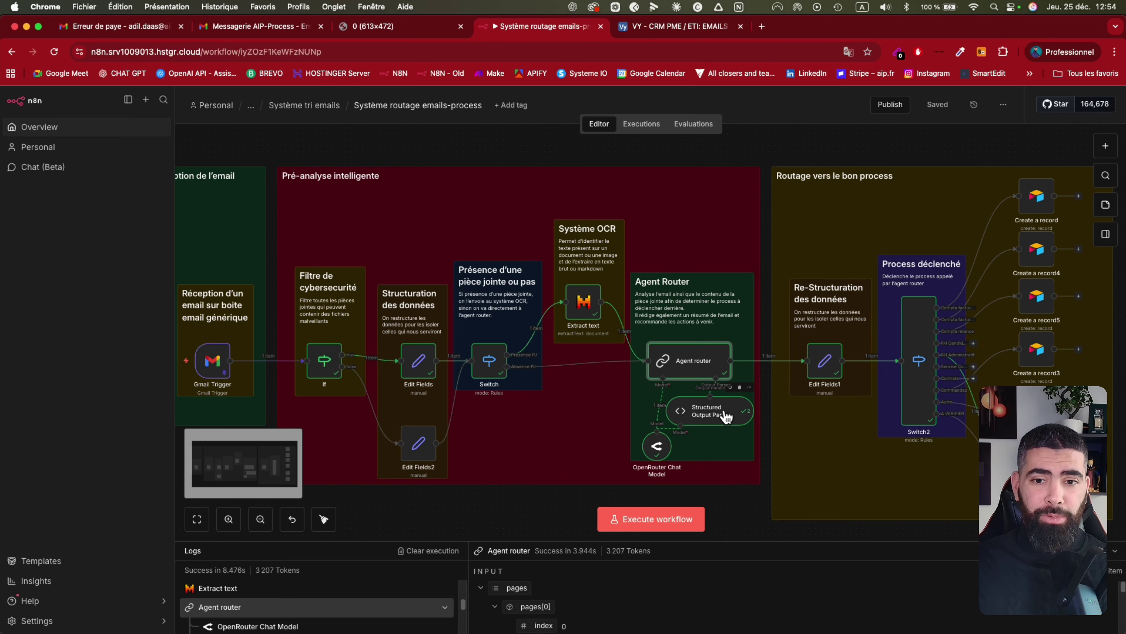
scroll(729, 417, "down", 1)
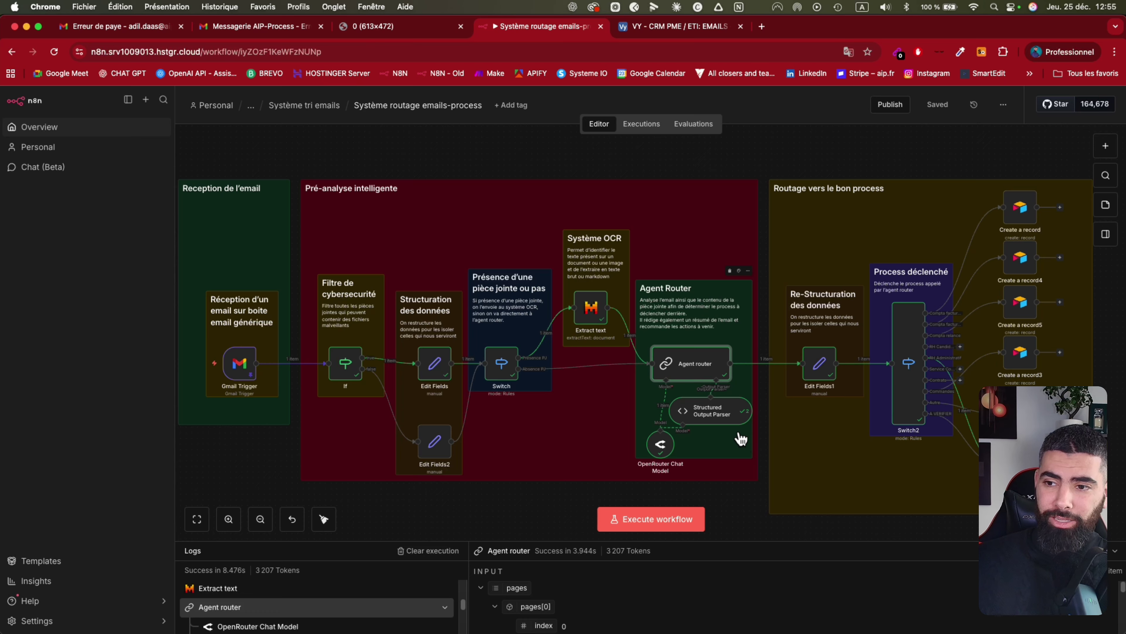
scroll(741, 438, "left", 3)
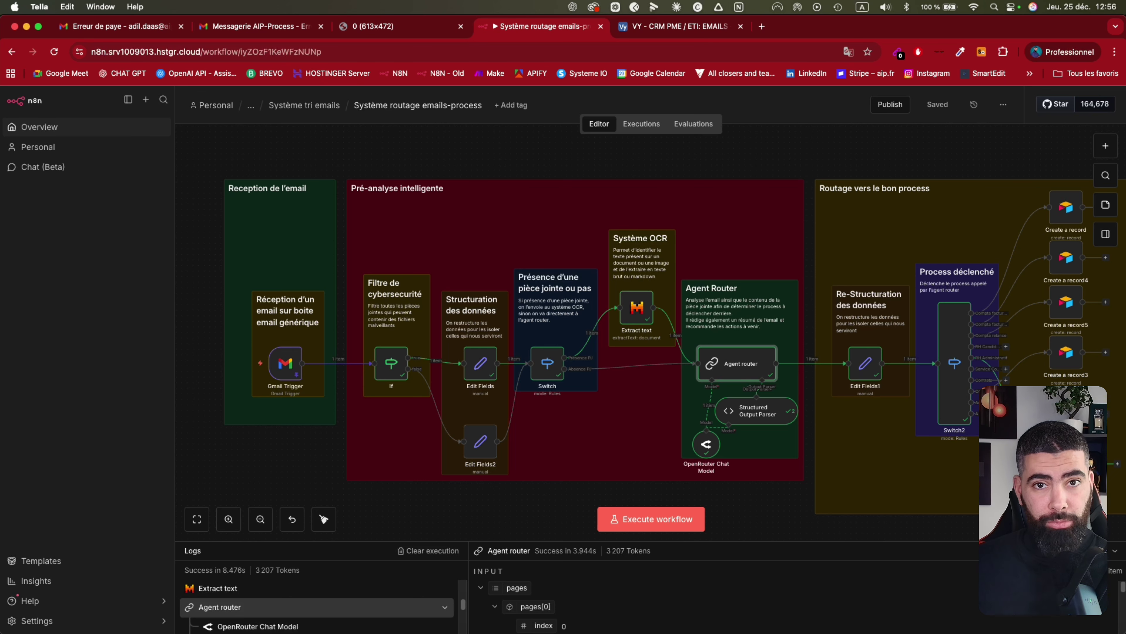
scroll(342, 459, "right", 2)
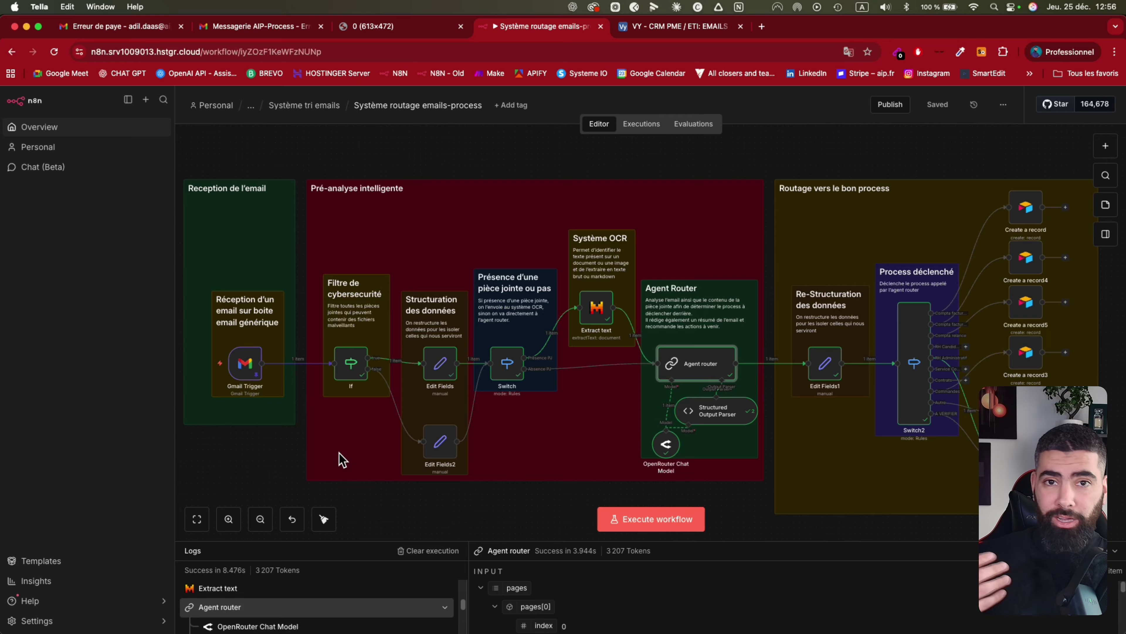